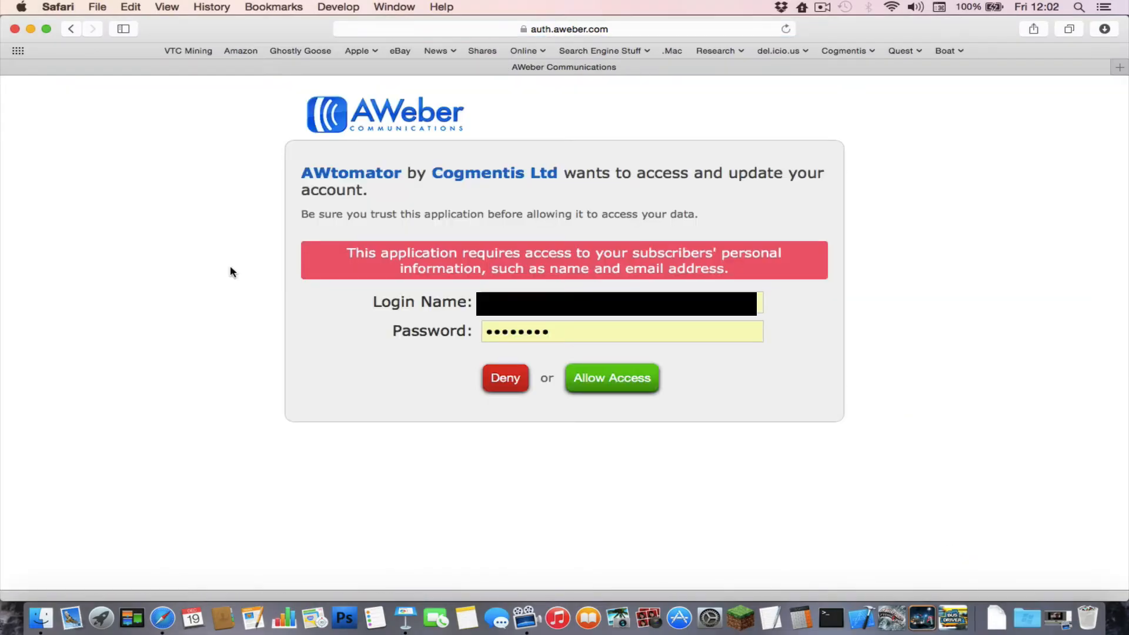
Step: Allow AWtomator to access the AWeber account, and refresh the AWeber data
double_click(332, 178)
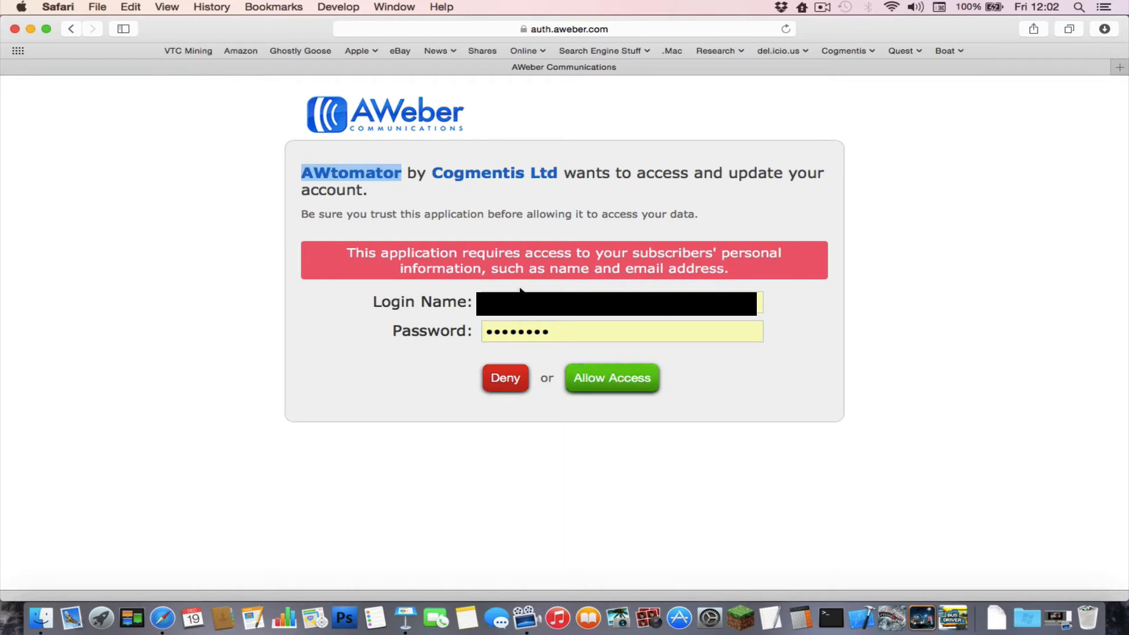
left_click(603, 381)
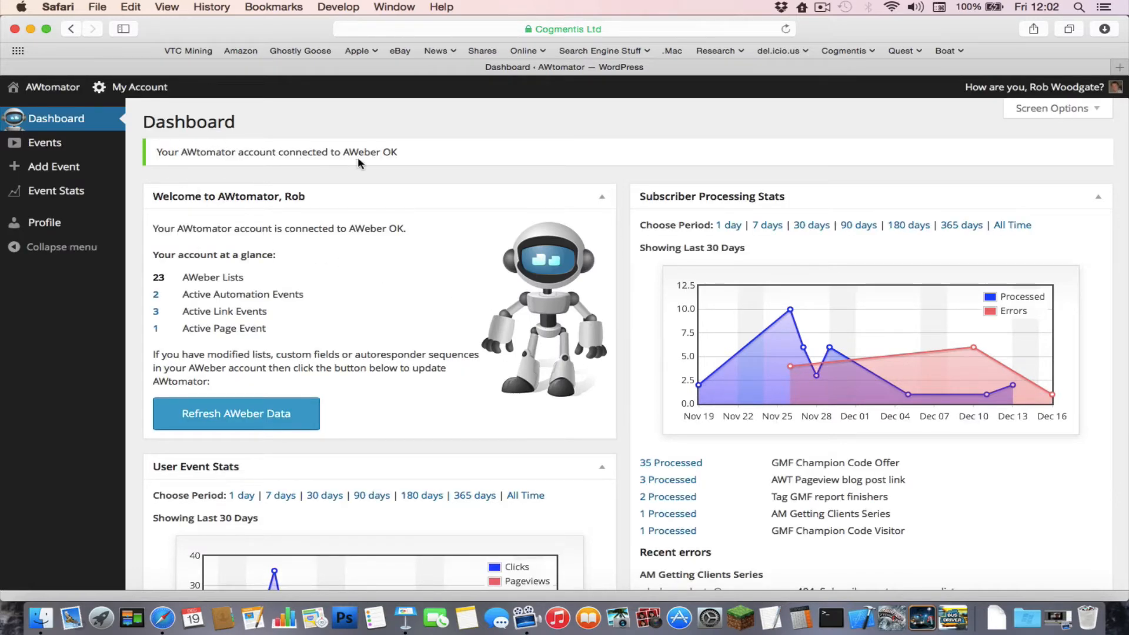
left_click(254, 414)
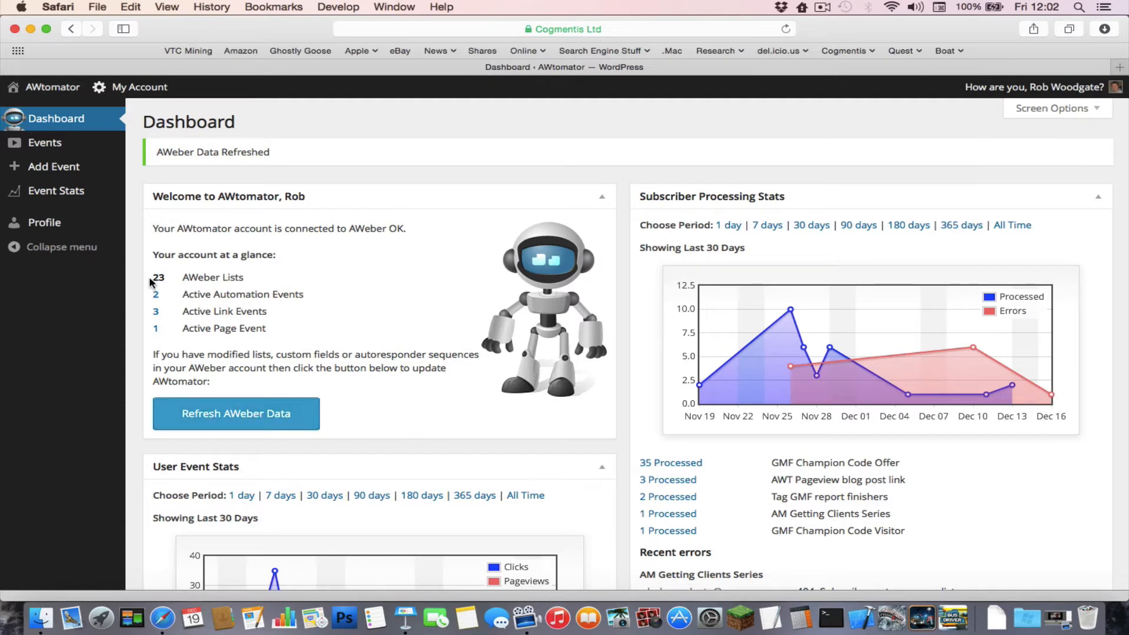
Step: Review the AWeber Lists entry in the account summary and the campaign flowchart in Keynote, returning to the Safari dashboard
triple_click(170, 278)
left_click_drag(182, 278, 245, 280)
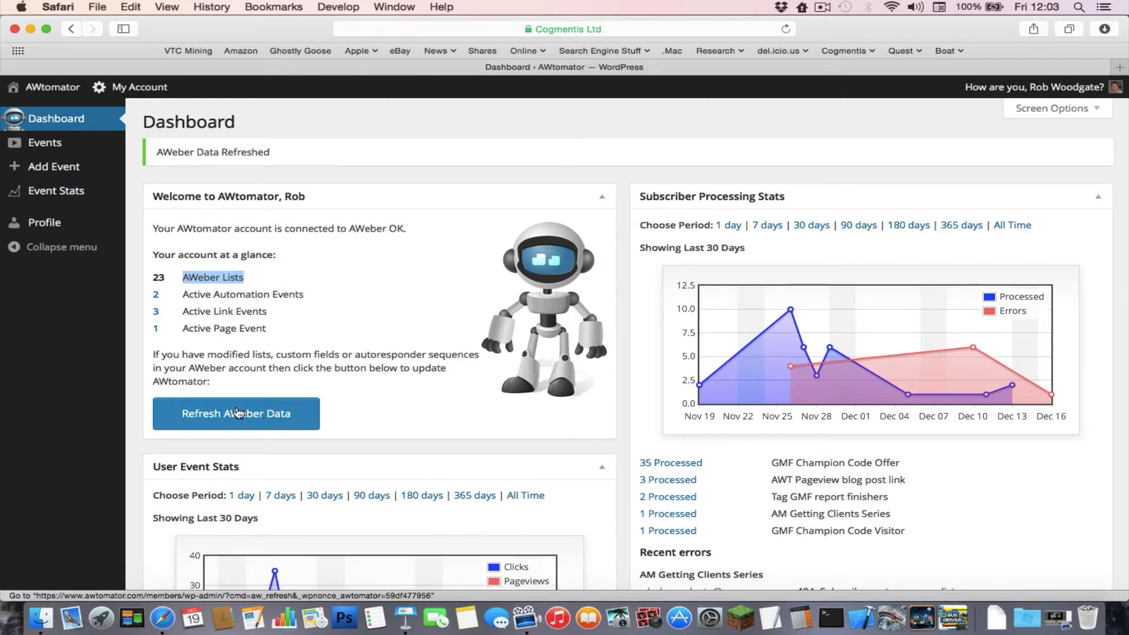
key("super+Tab")
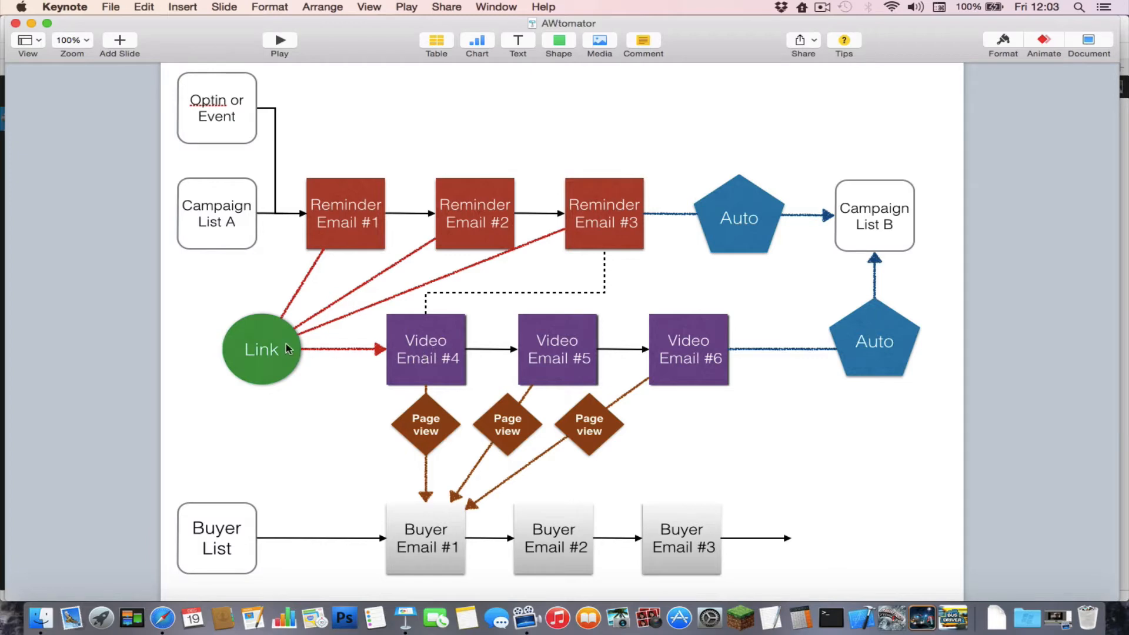
key("super+Tab")
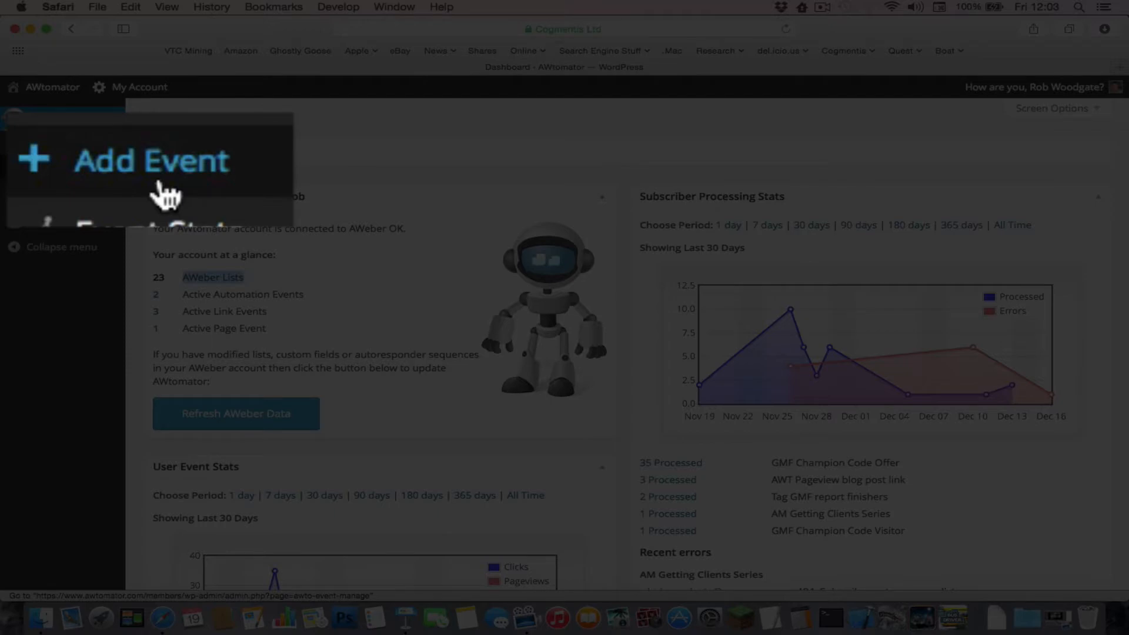
Step: Add a Link-type event named "Demo Link Event" for the AWtomator Demo Campaign list and continue to the trigger settings
left_click(160, 184)
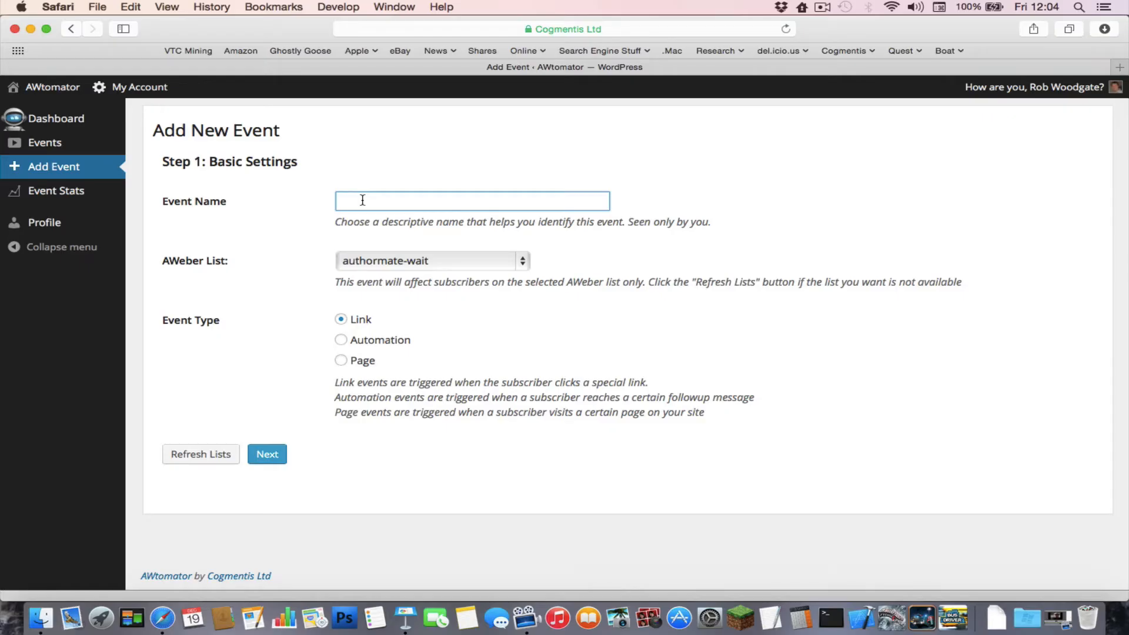
type("Demo purchased product")
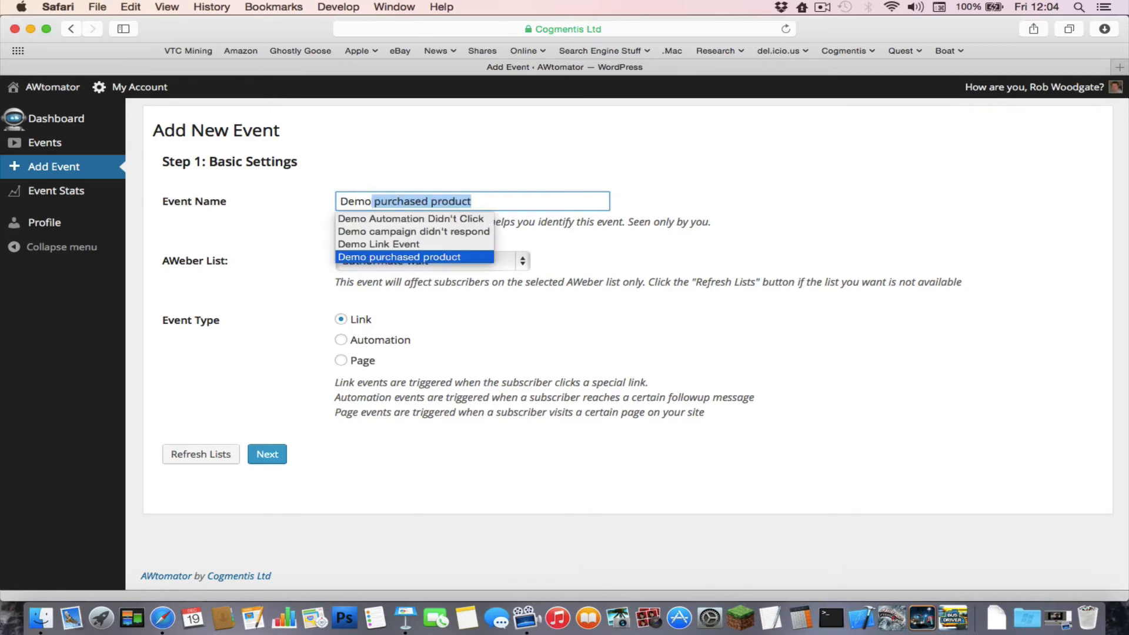
key("Up")
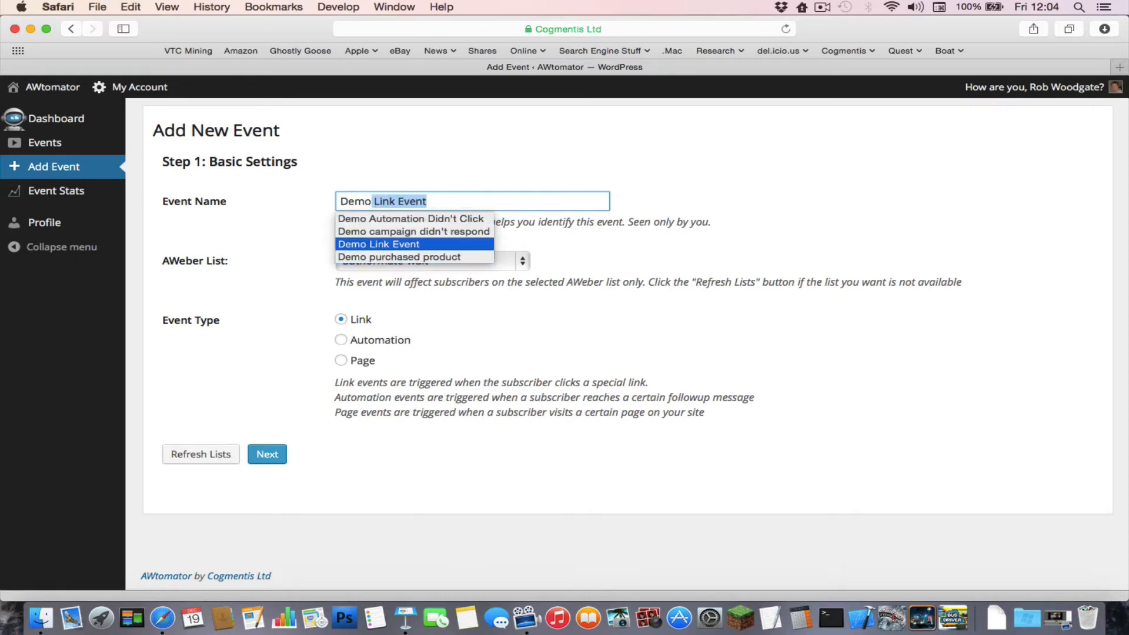
key("Return")
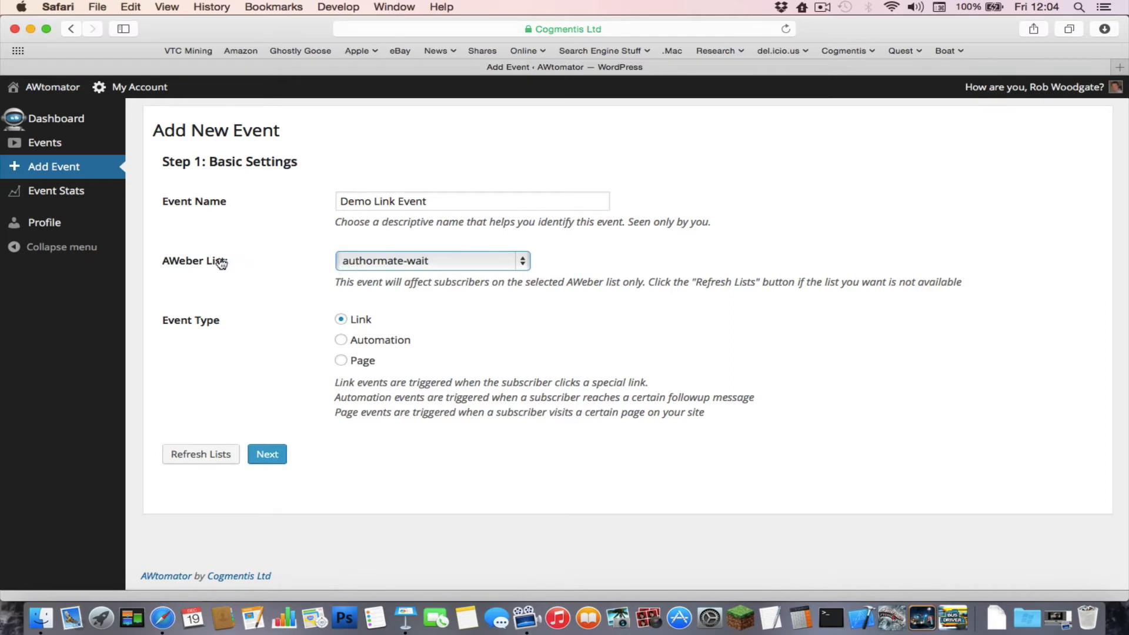
left_click(414, 263)
left_click(411, 350)
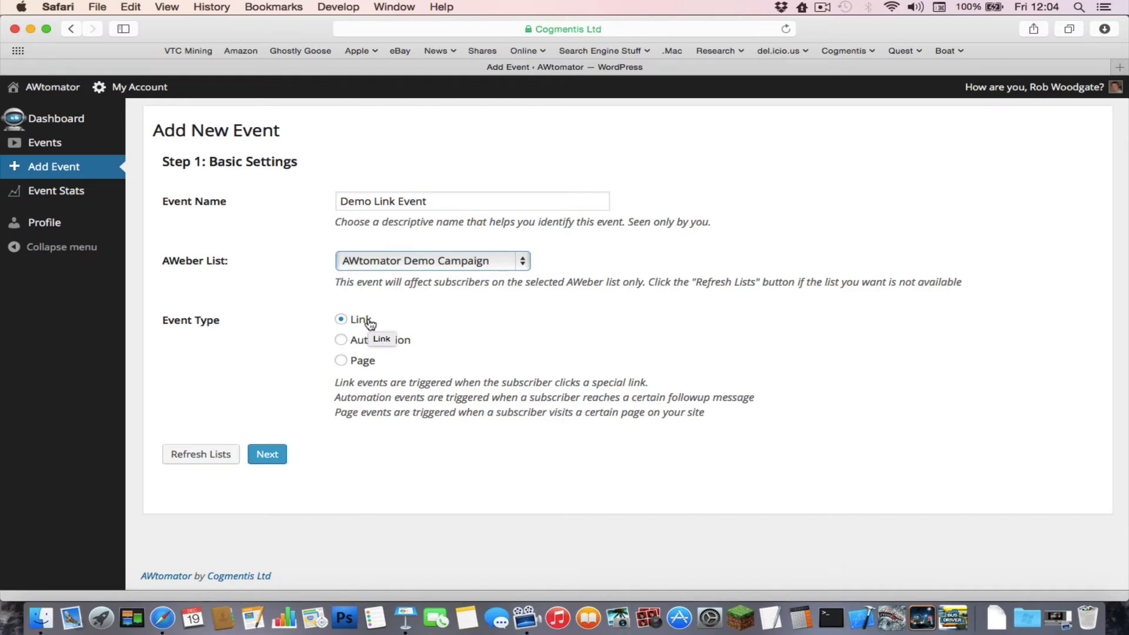
left_click(279, 453)
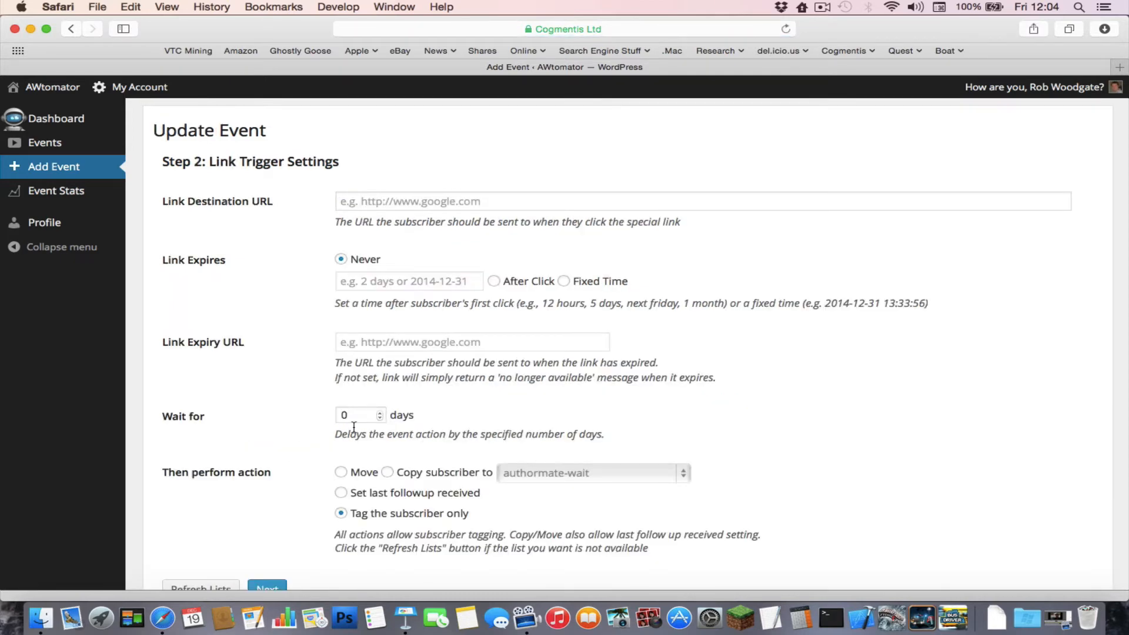
left_click(372, 203)
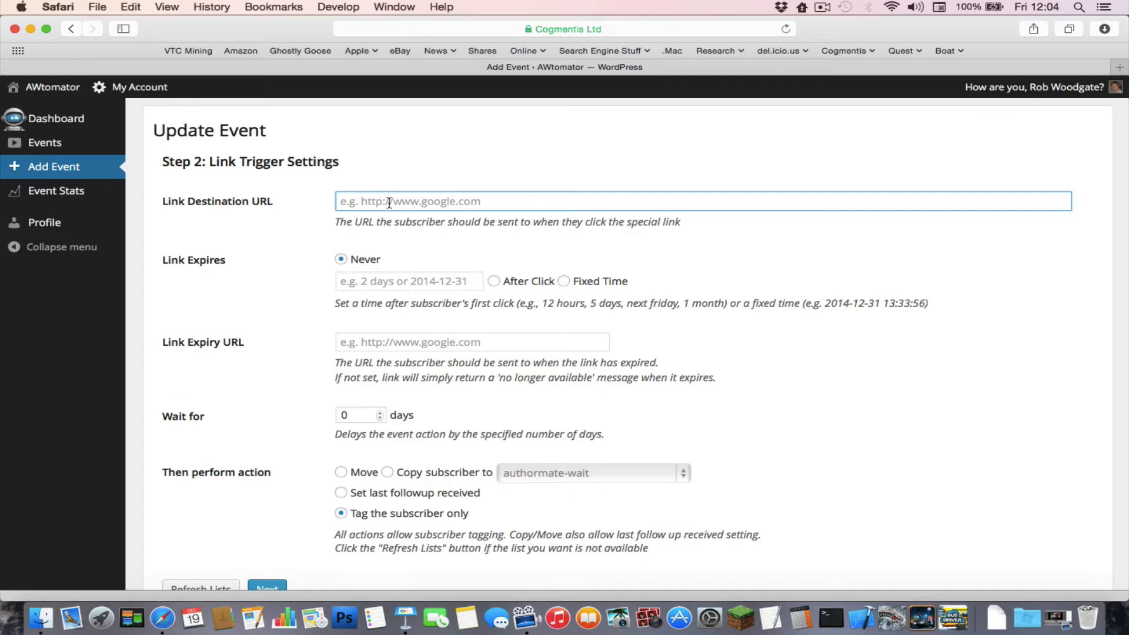
key("Down")
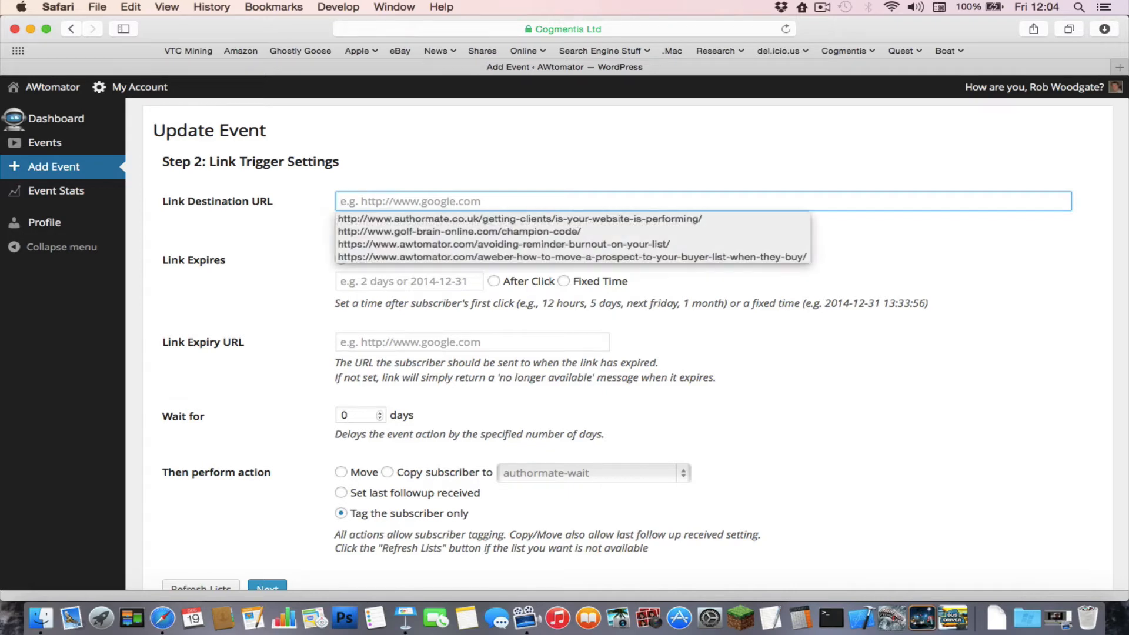
key("Down")
key("Down")
key("Down")
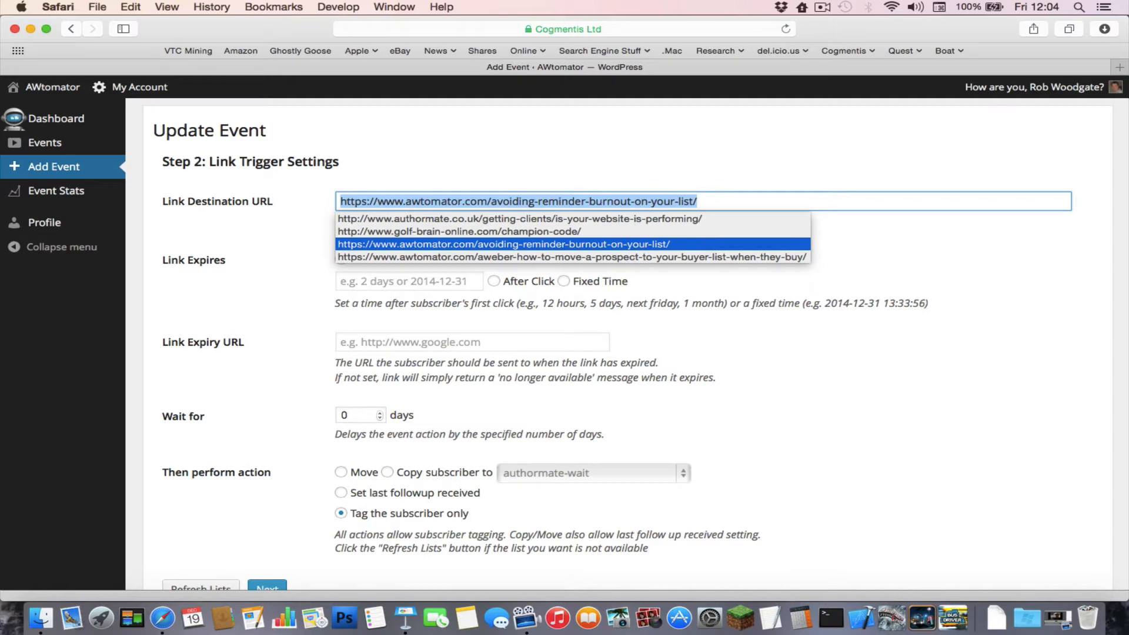
key("Tab")
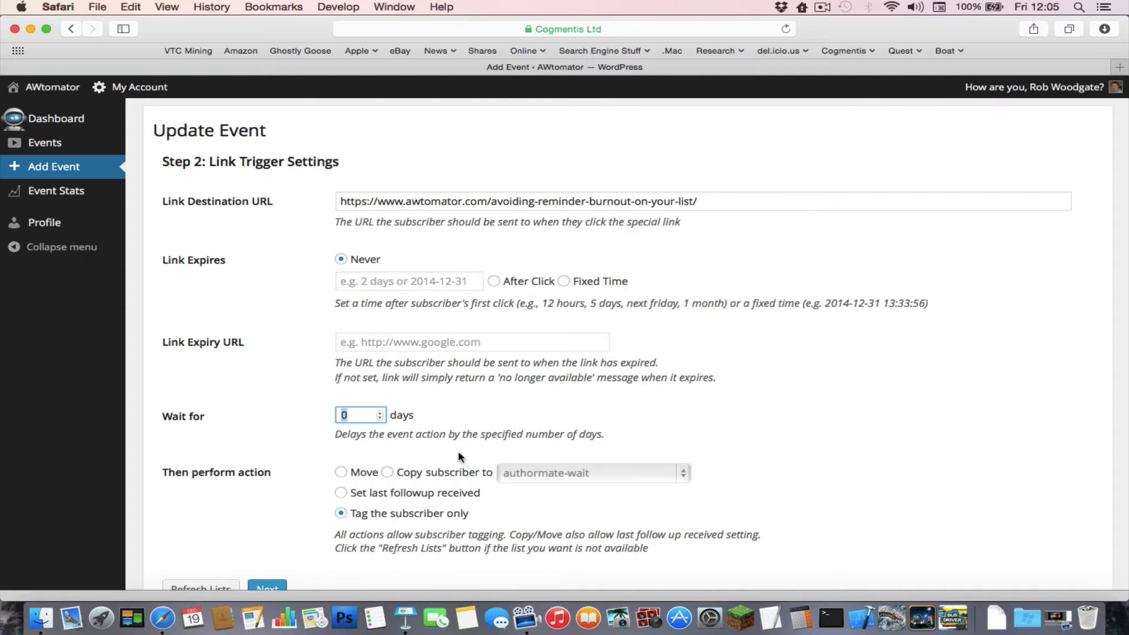
left_click(367, 498)
left_click(266, 587)
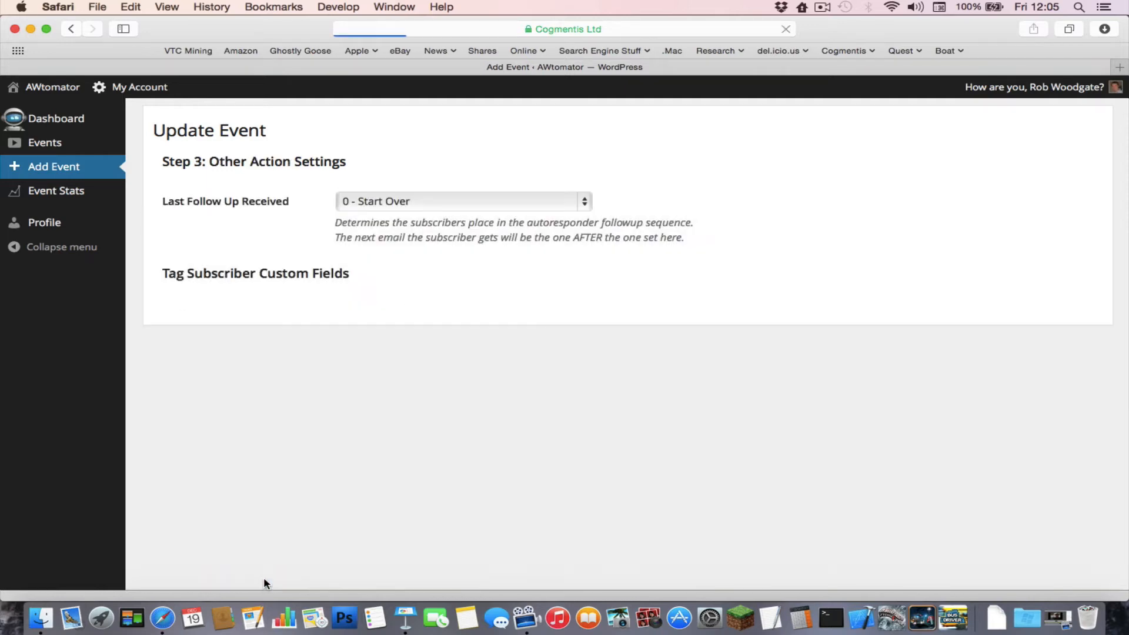
Step: Set the event's last follow up received to "4 - spacer"
left_click(399, 203)
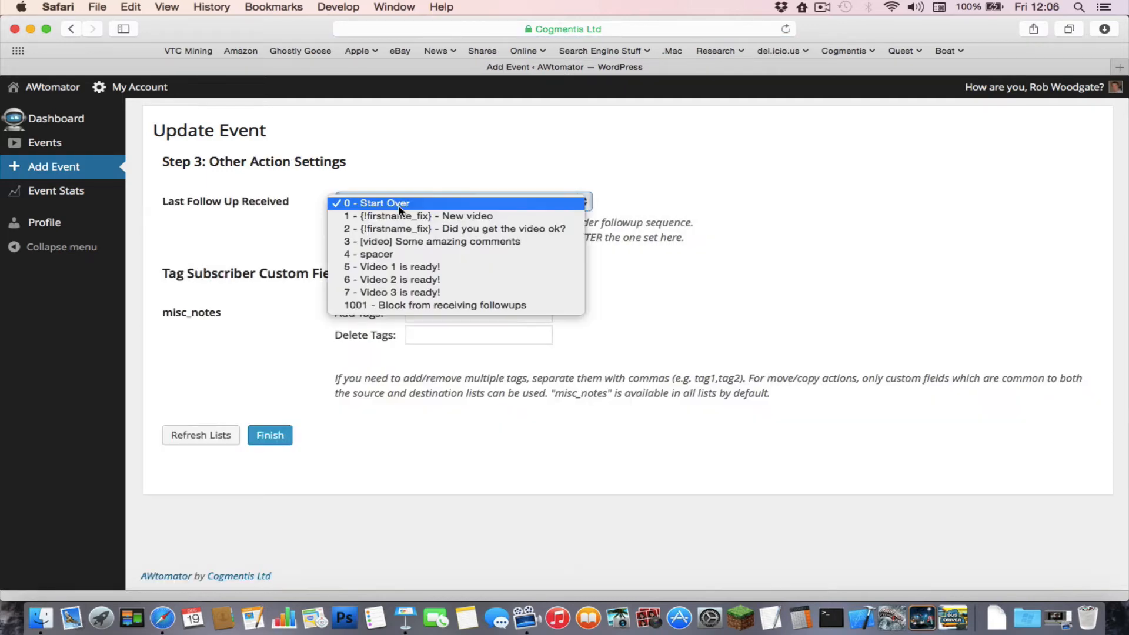
left_click(387, 256)
left_click_drag(335, 237, 668, 236)
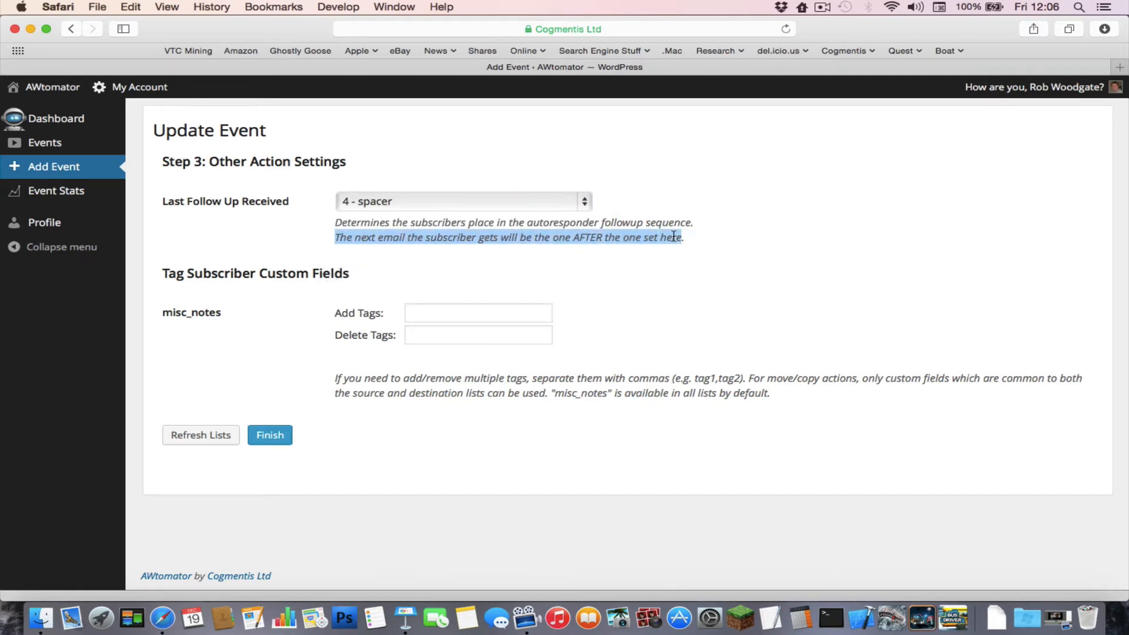
left_click(569, 203)
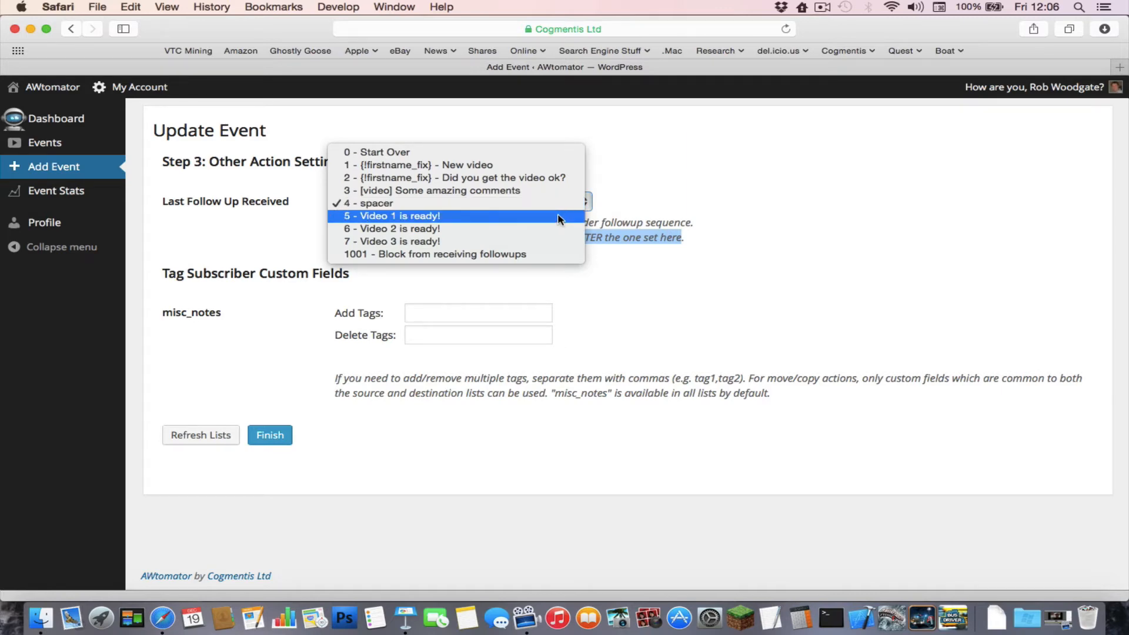
left_click(552, 206)
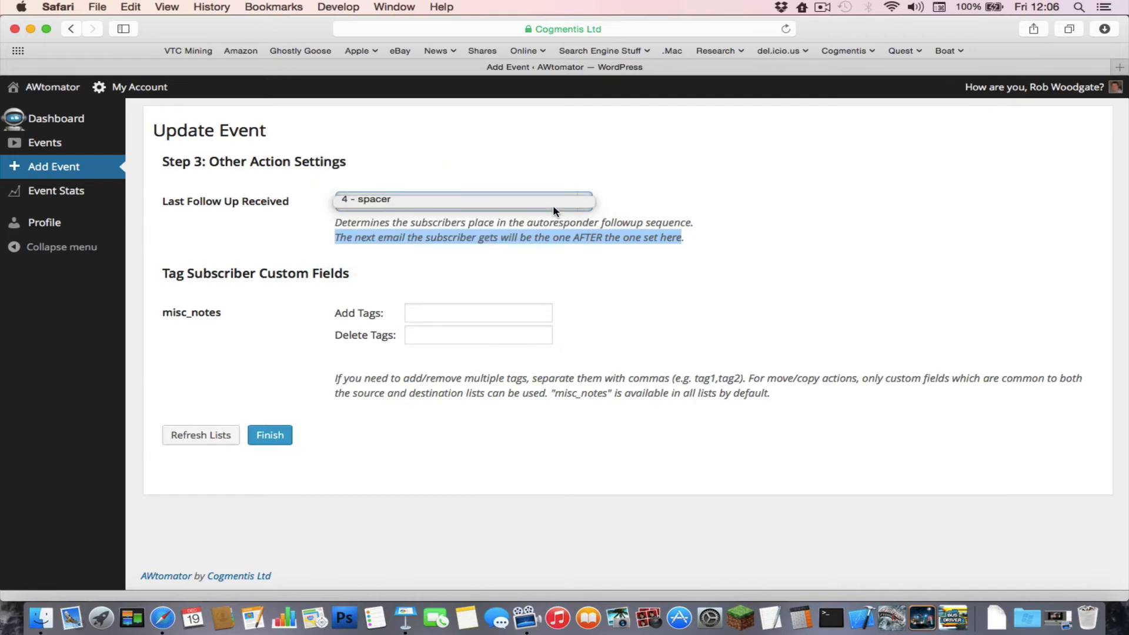
Step: Add the tag demo_campaign to misc_notes, leave Delete Tags empty, and finish the event
left_click(453, 314)
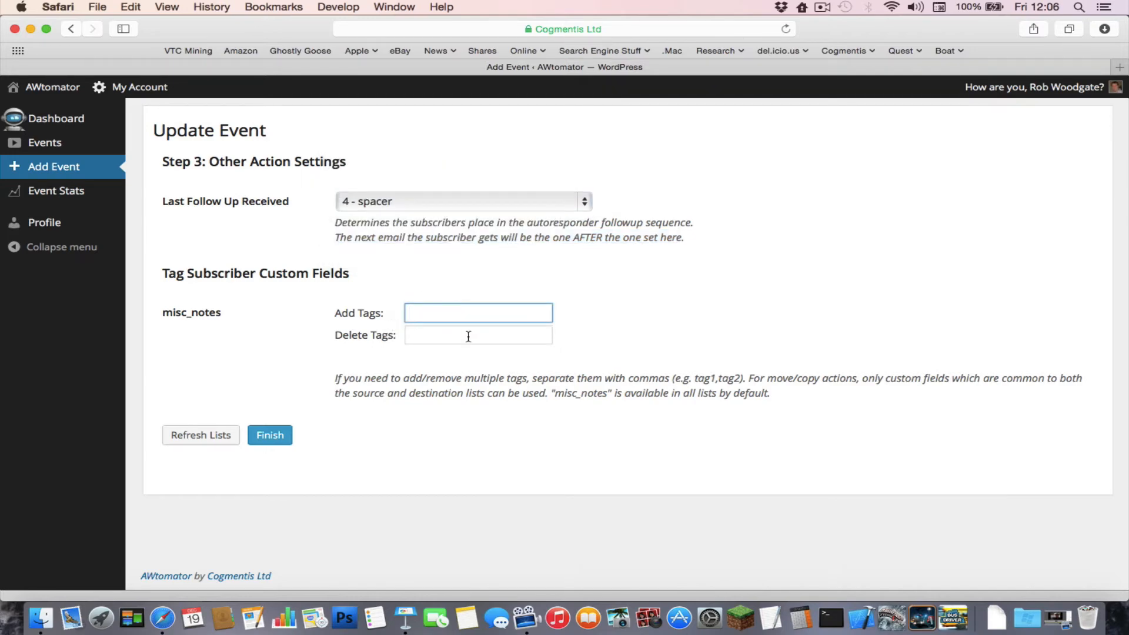
key("Down")
key("Down")
key("Down")
key("Down")
key("Down")
key("Down")
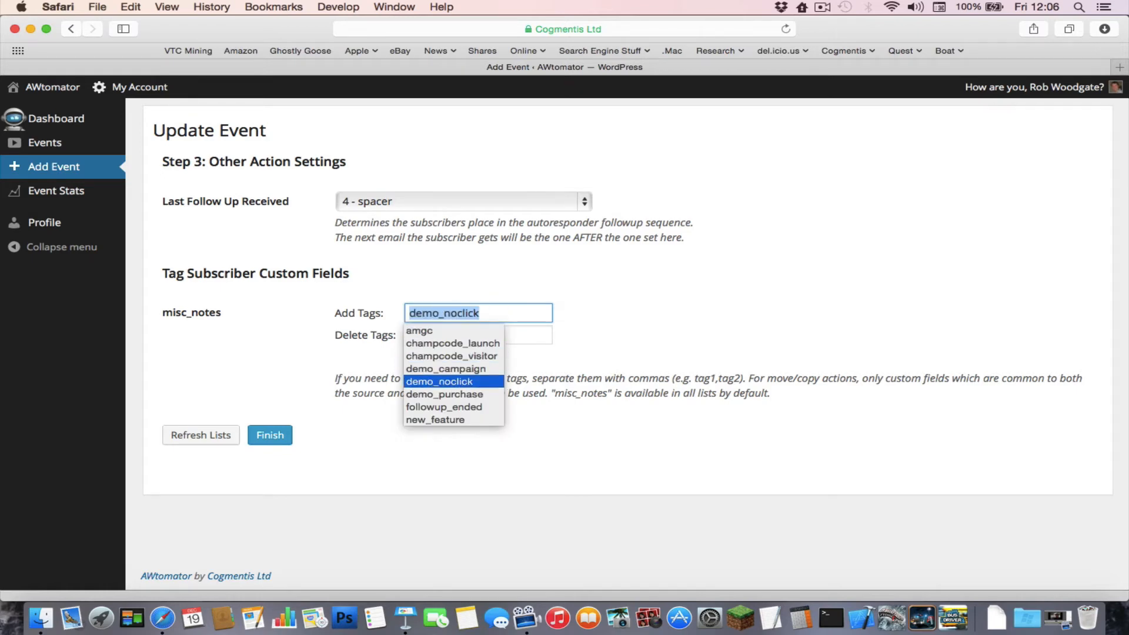
key("Down")
key("Up")
key("Up")
key("Tab")
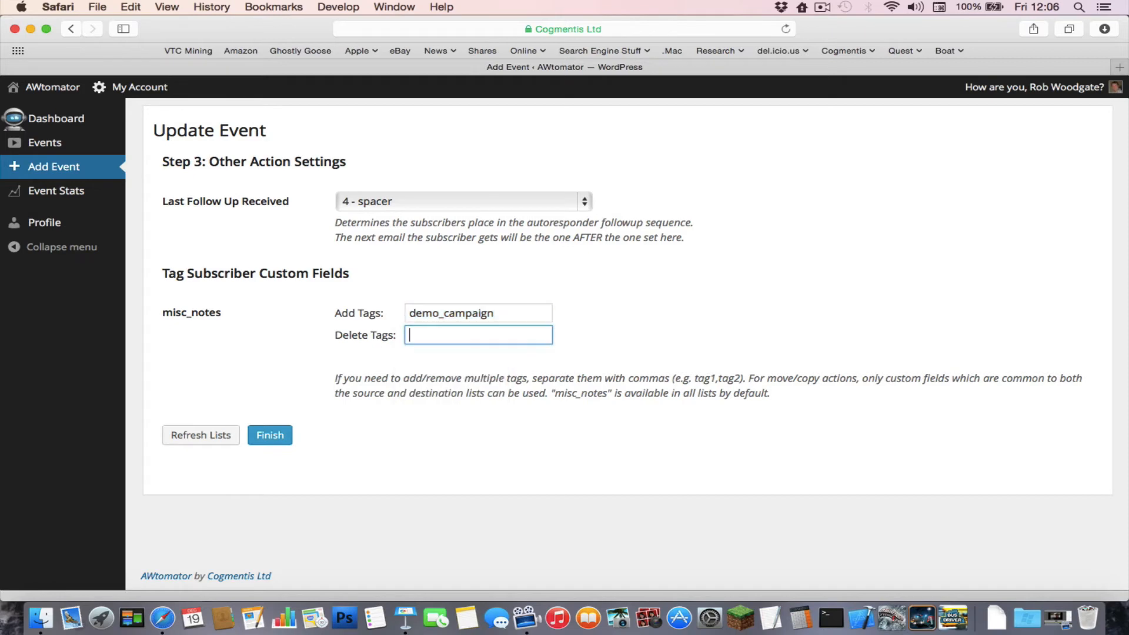
left_click(263, 435)
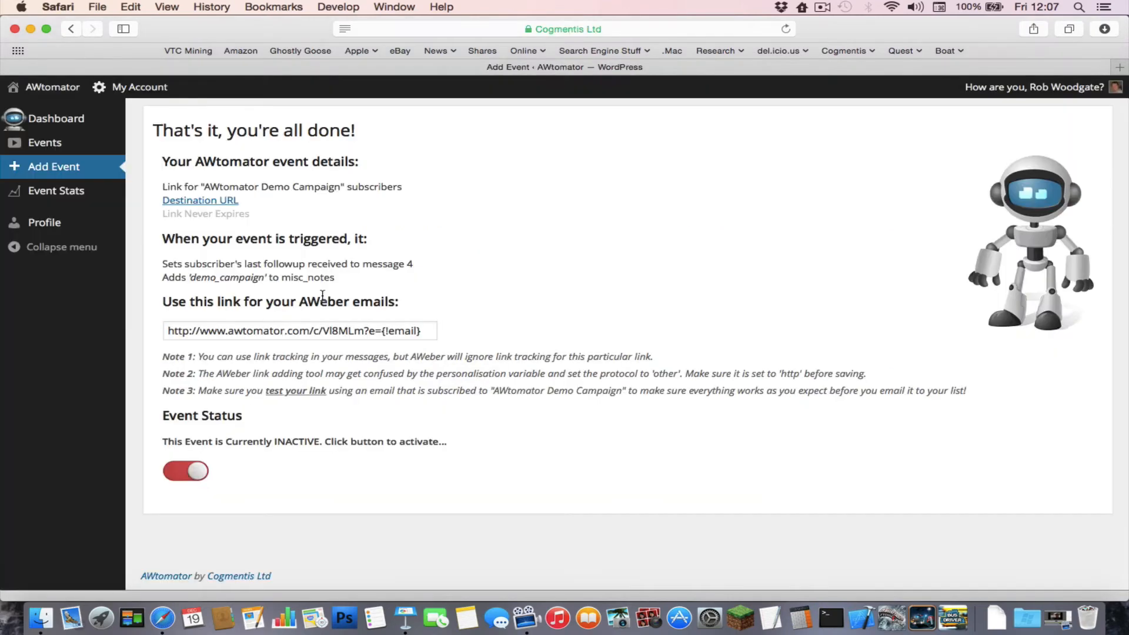
Step: Check the added tag in the event summary and copy the generated link for AWeber emails
double_click(225, 277)
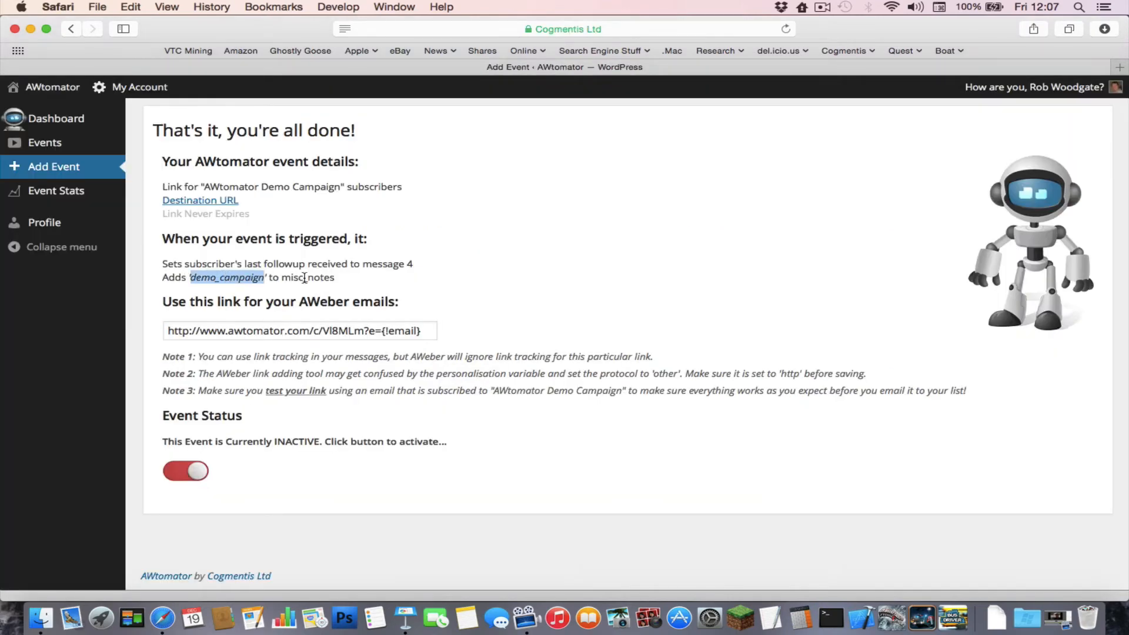
left_click(277, 331)
left_click(276, 331)
left_click(276, 331)
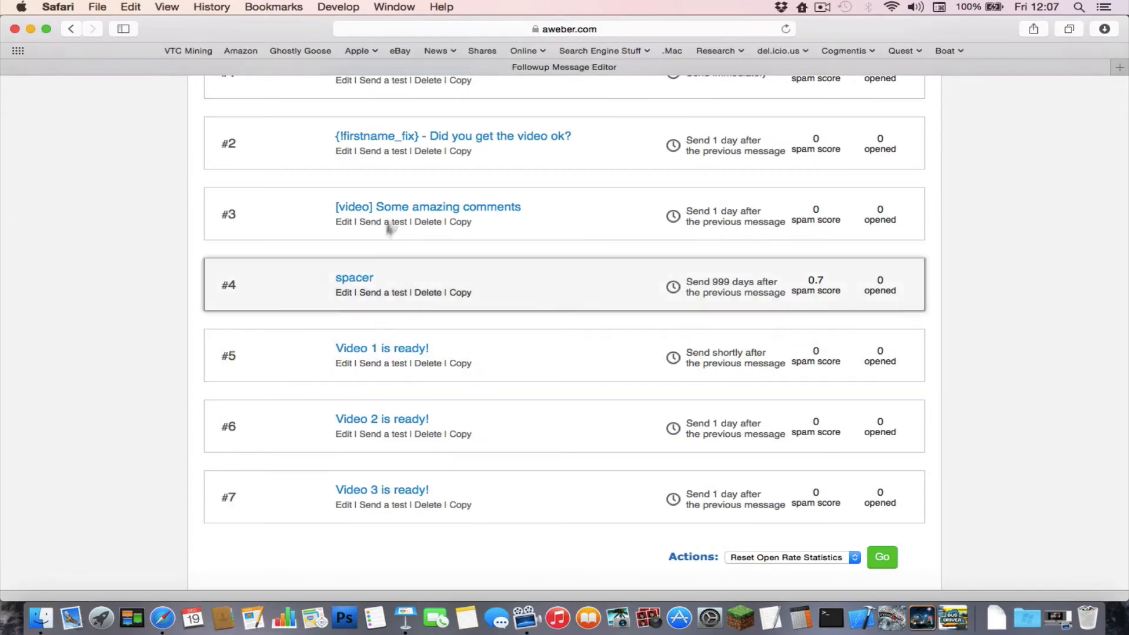
Step: Open follow-up message #2, "{!firstname_fix} - Did you get the video ok?", for editing in AWeber
scroll(383, 227, "up", 1)
scroll(395, 218, "up", 3)
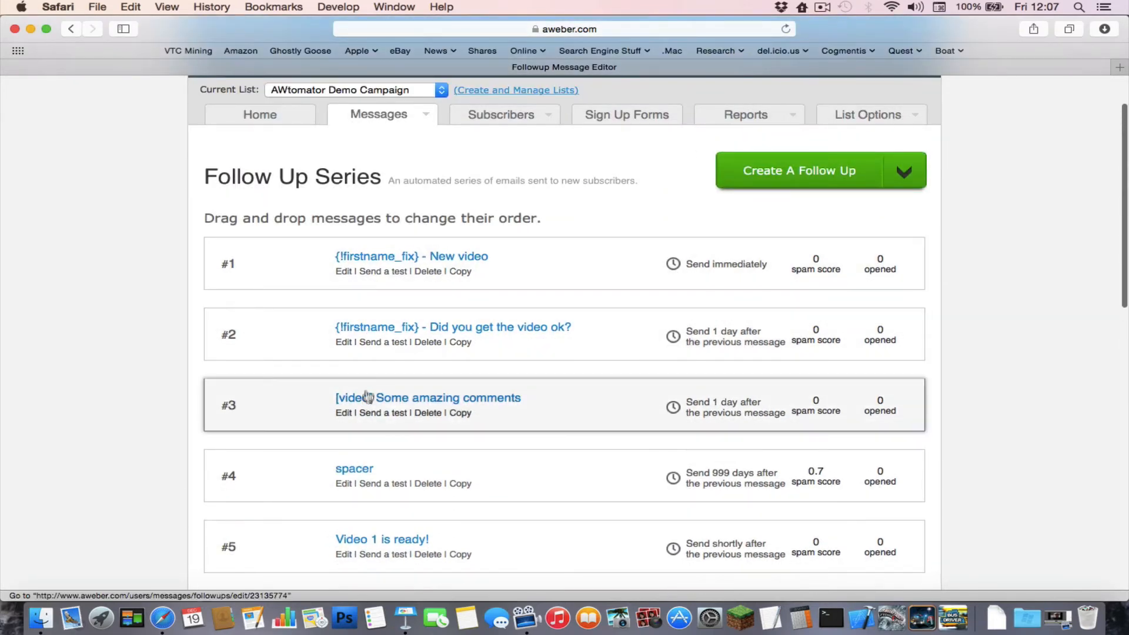
left_click(342, 344)
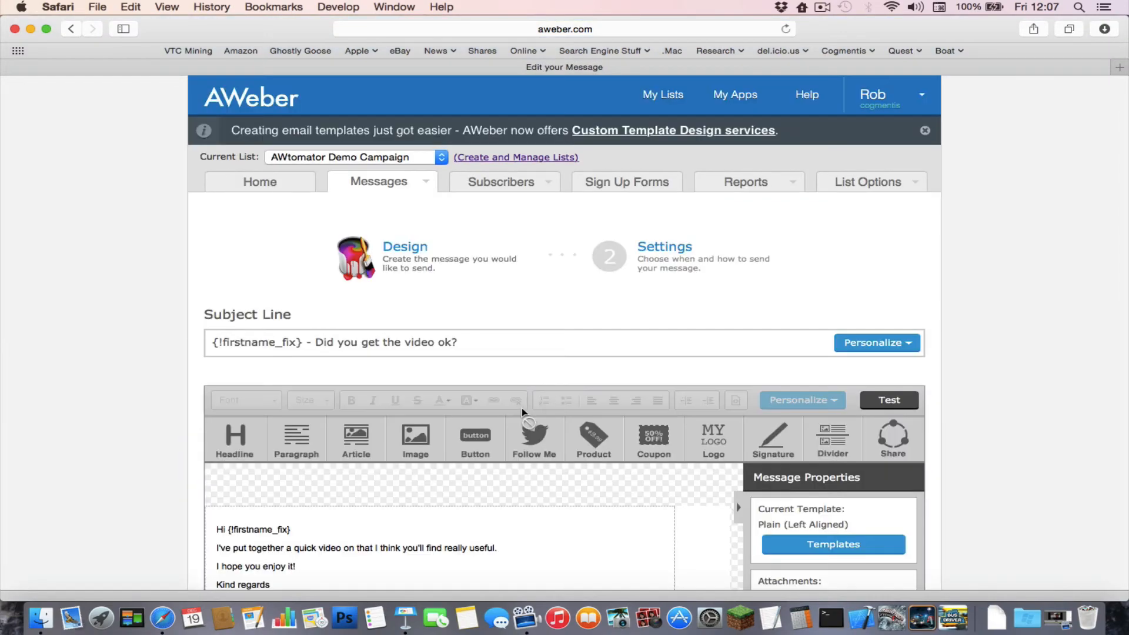
scroll(521, 407, "down", 5)
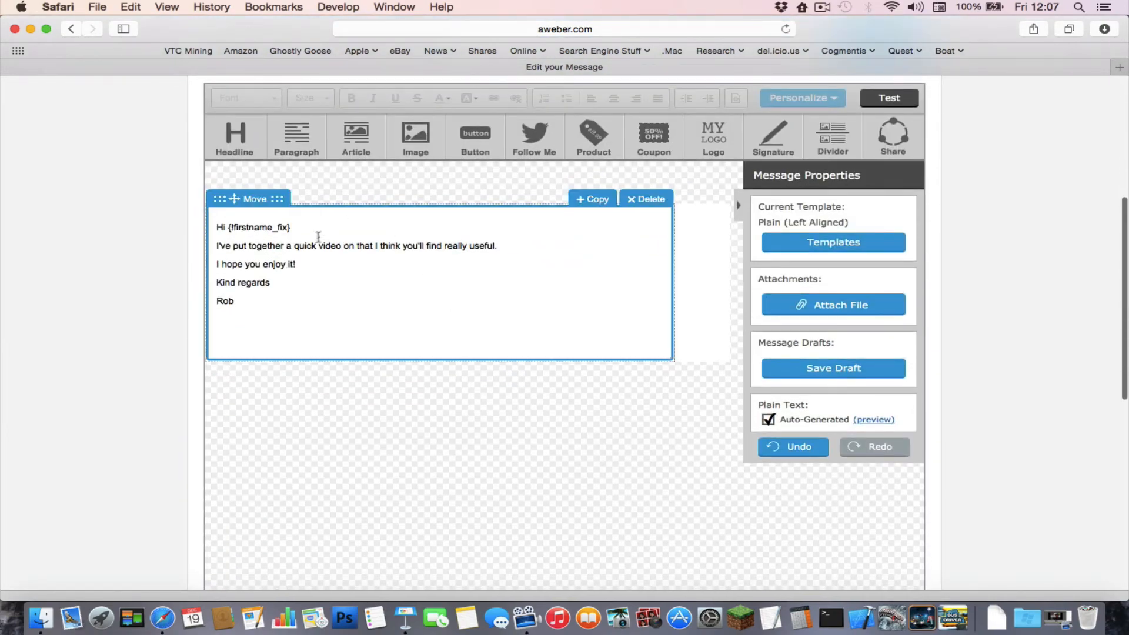
left_click_drag(294, 245, 342, 247)
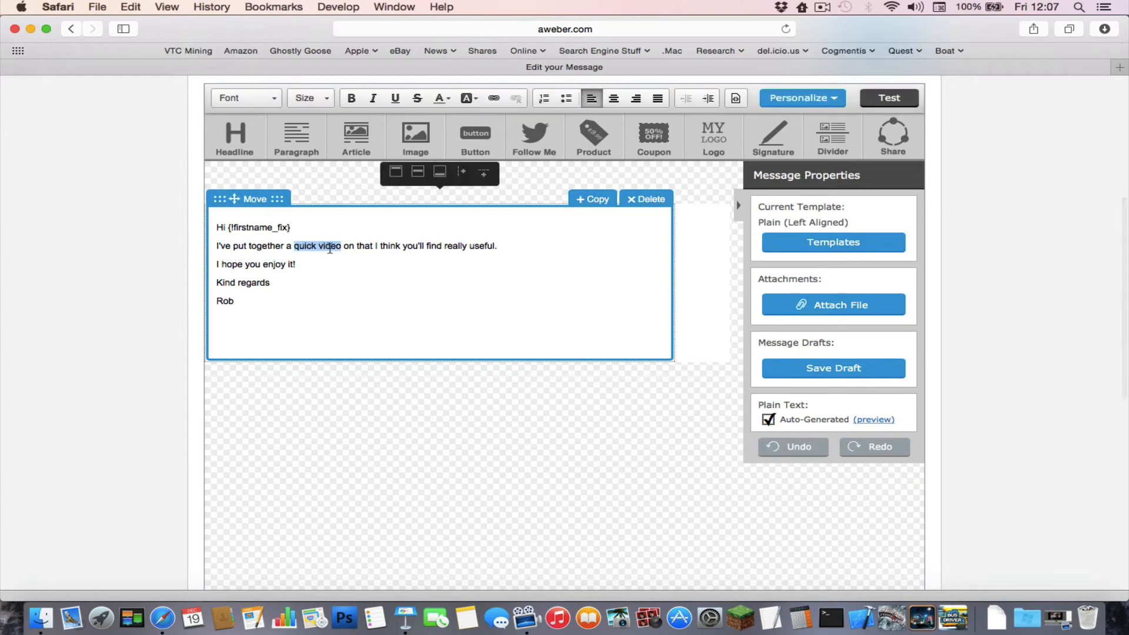
left_click(494, 99)
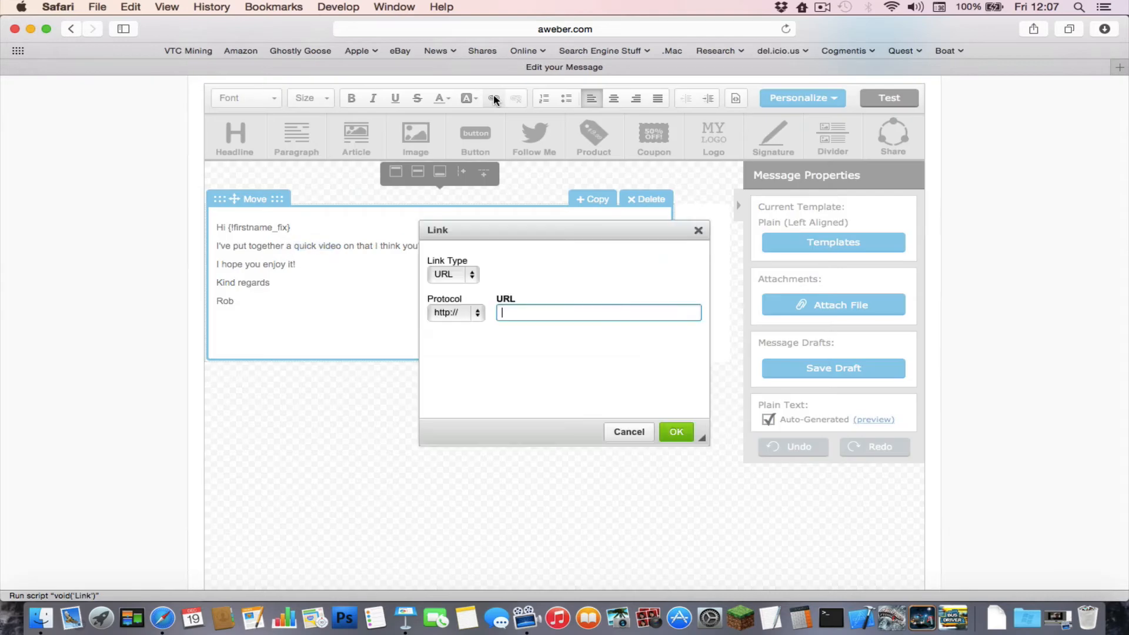
type("www.awtomator.com/c/VI8MLm?e={!email}")
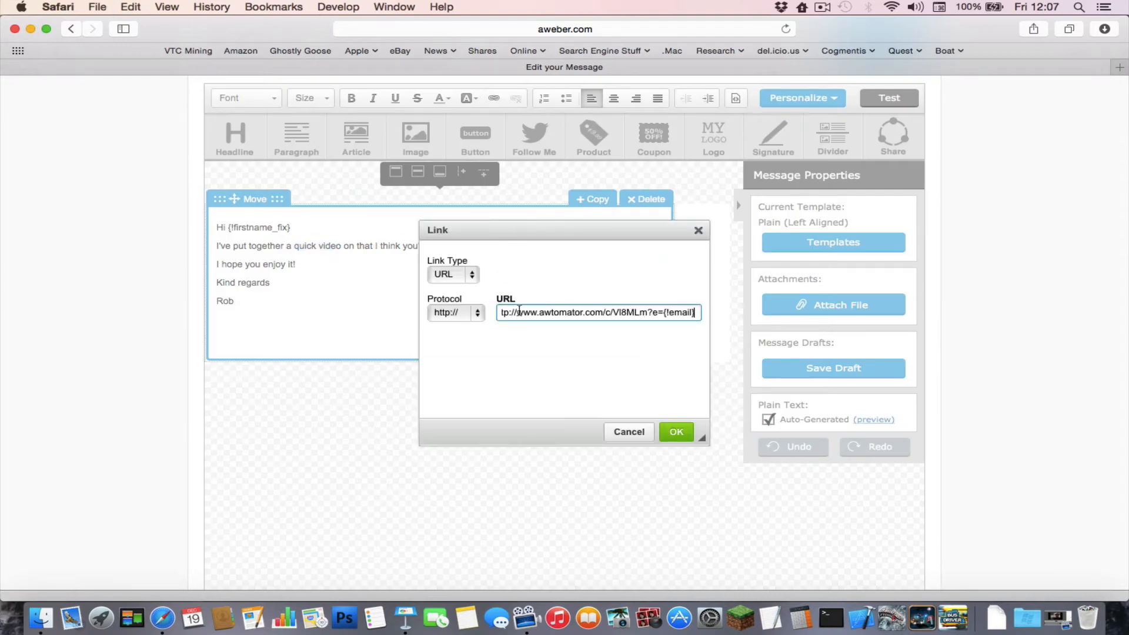
key("super+Left")
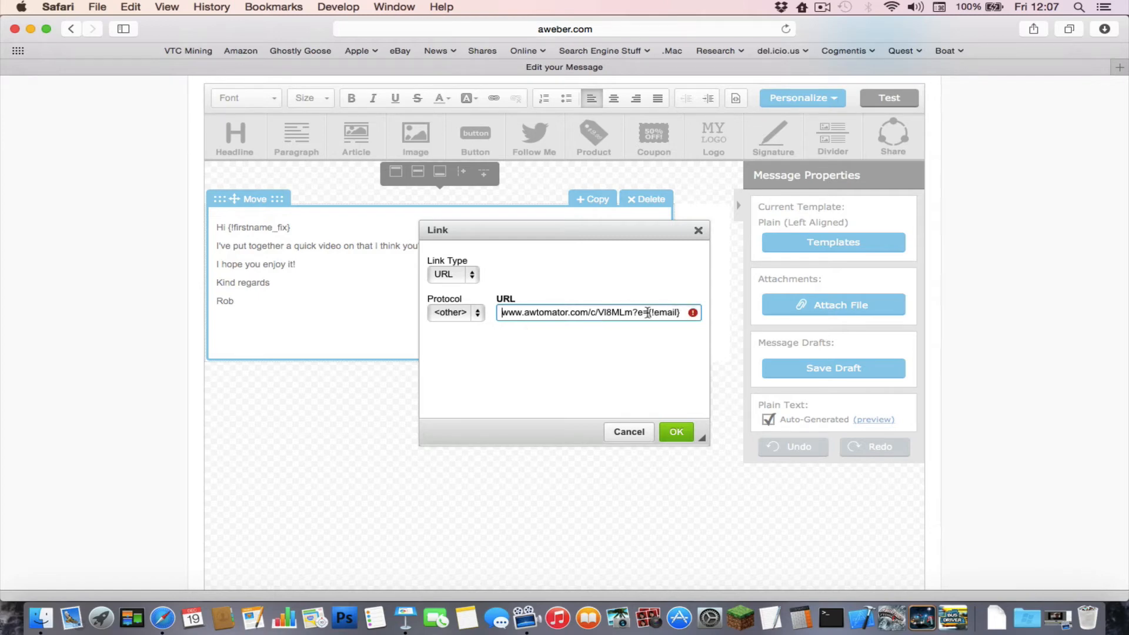
left_click(477, 315)
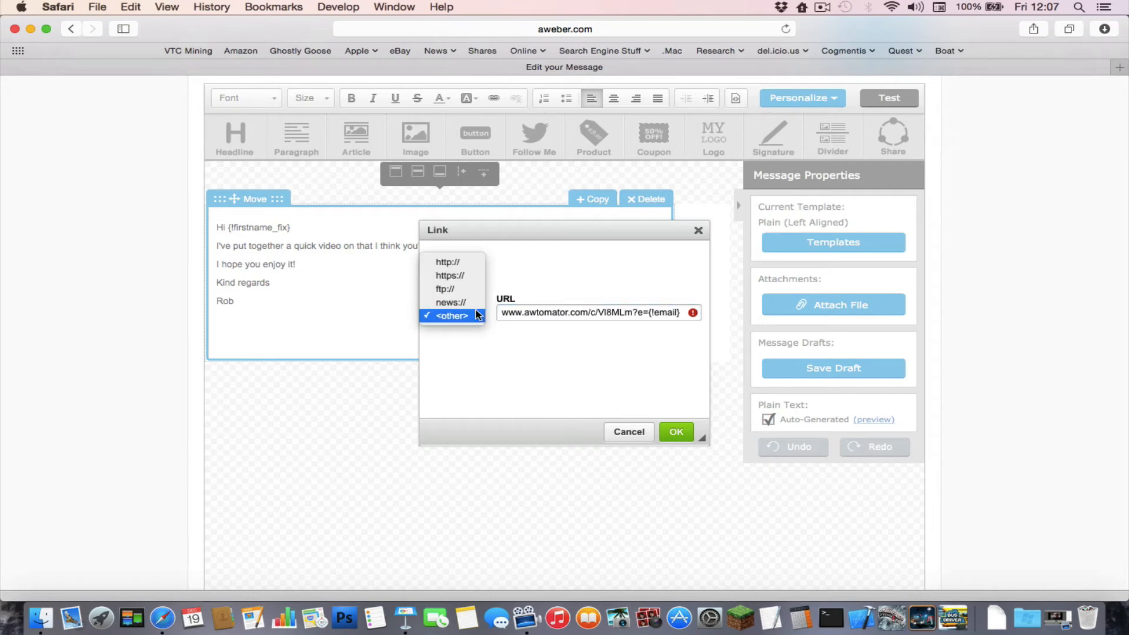
left_click(464, 263)
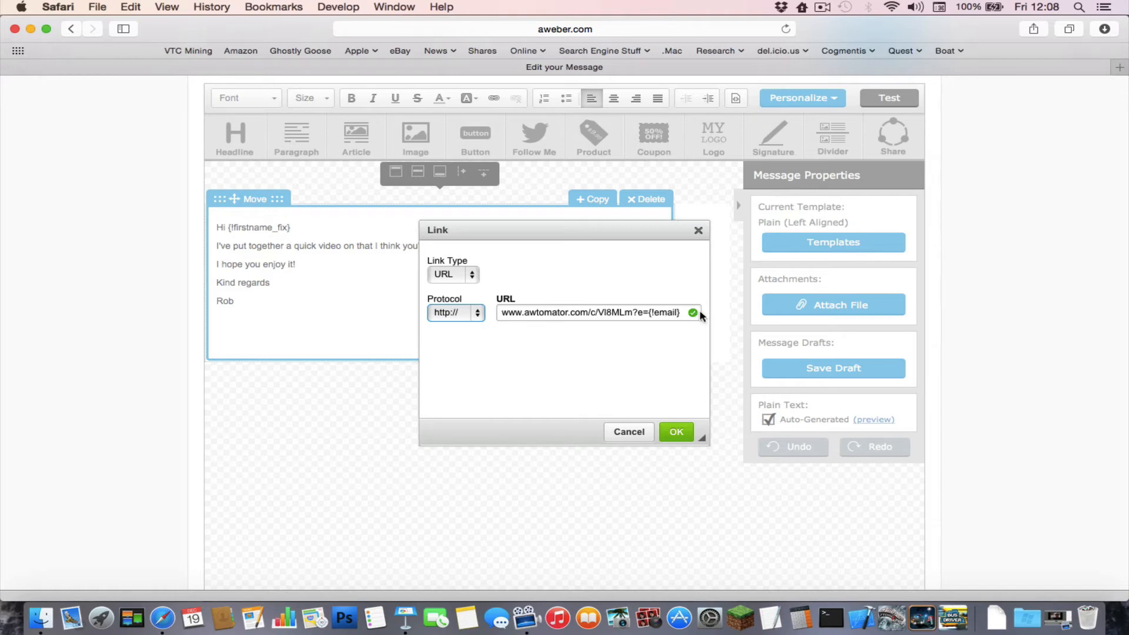
left_click(676, 432)
Step: Continue to the message's settings, keep the 1-day interval and click tracking, and save and exit the message
scroll(662, 434, "down", 5)
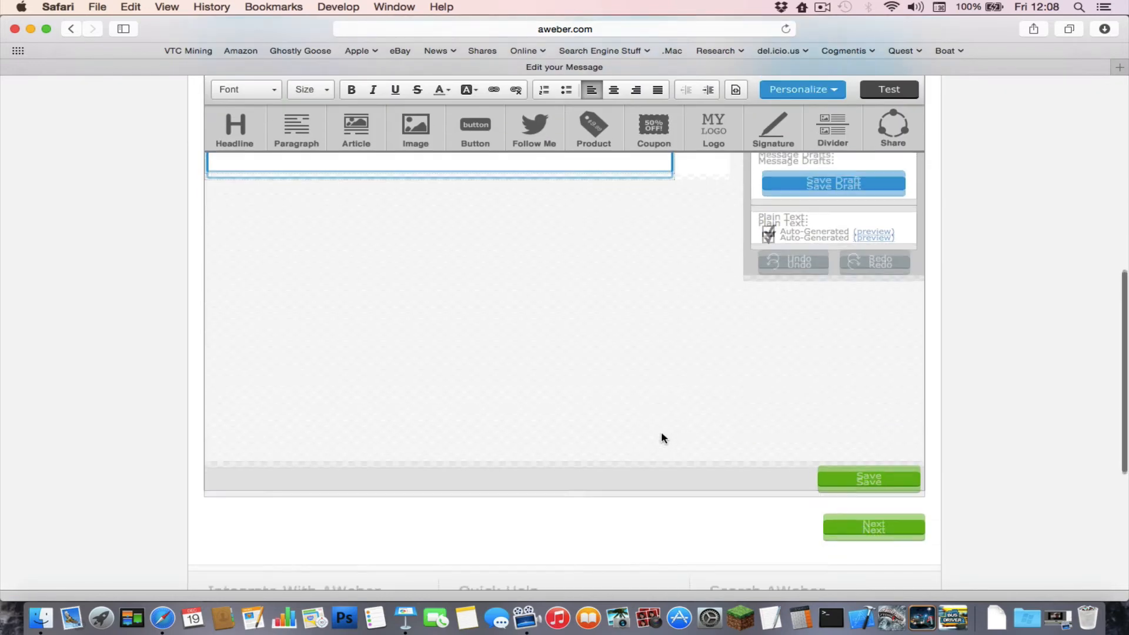
left_click(863, 514)
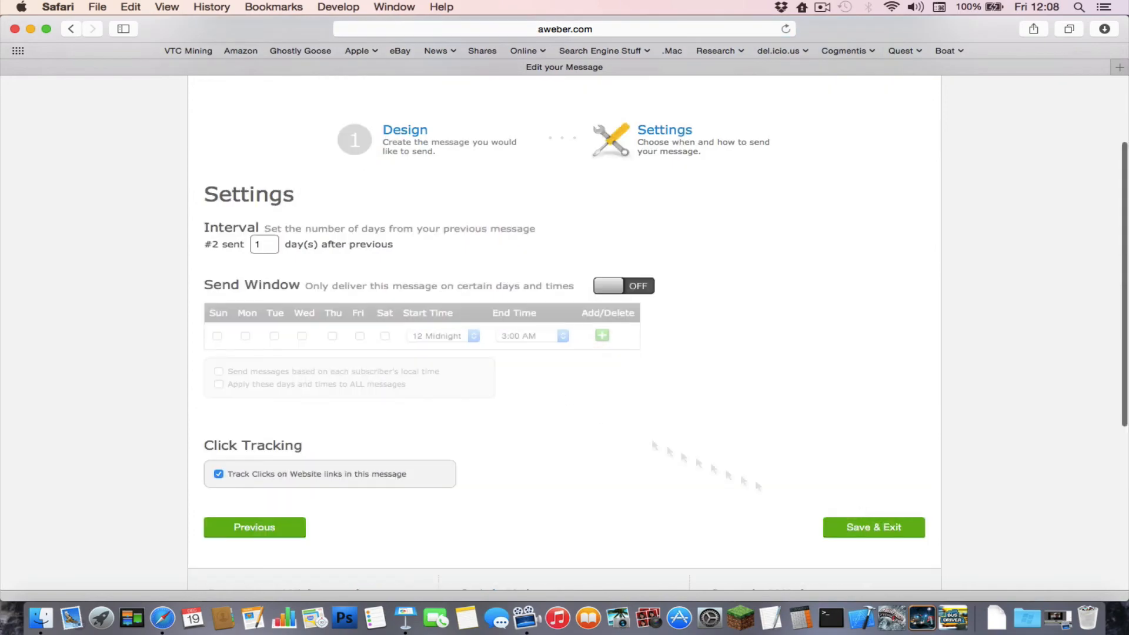
scroll(524, 297, "up", 3)
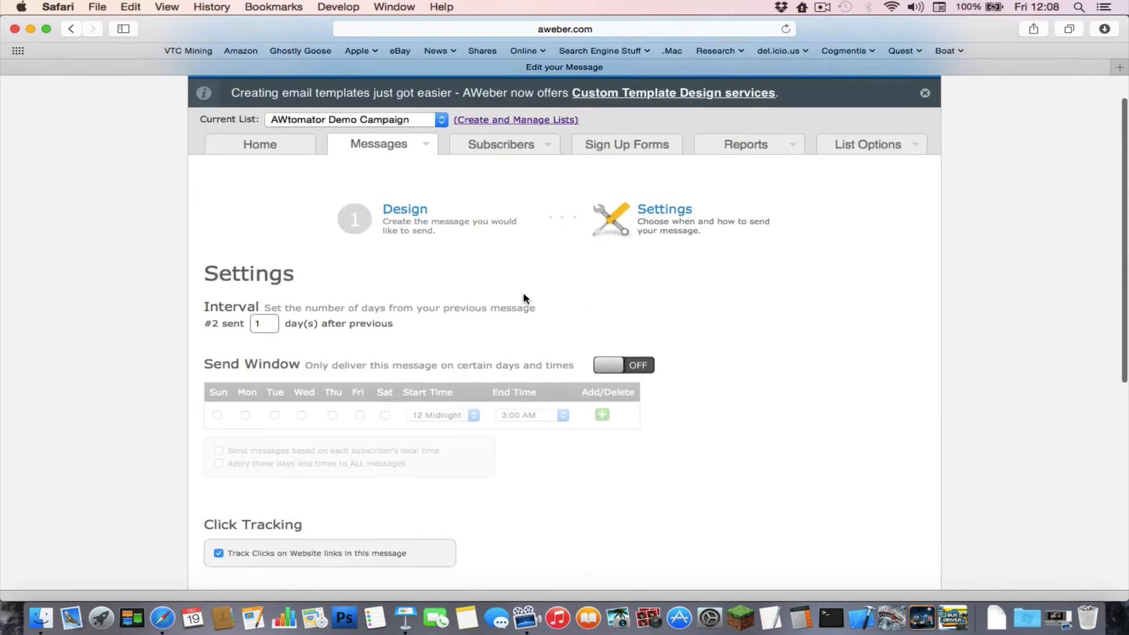
scroll(524, 296, "down", 5)
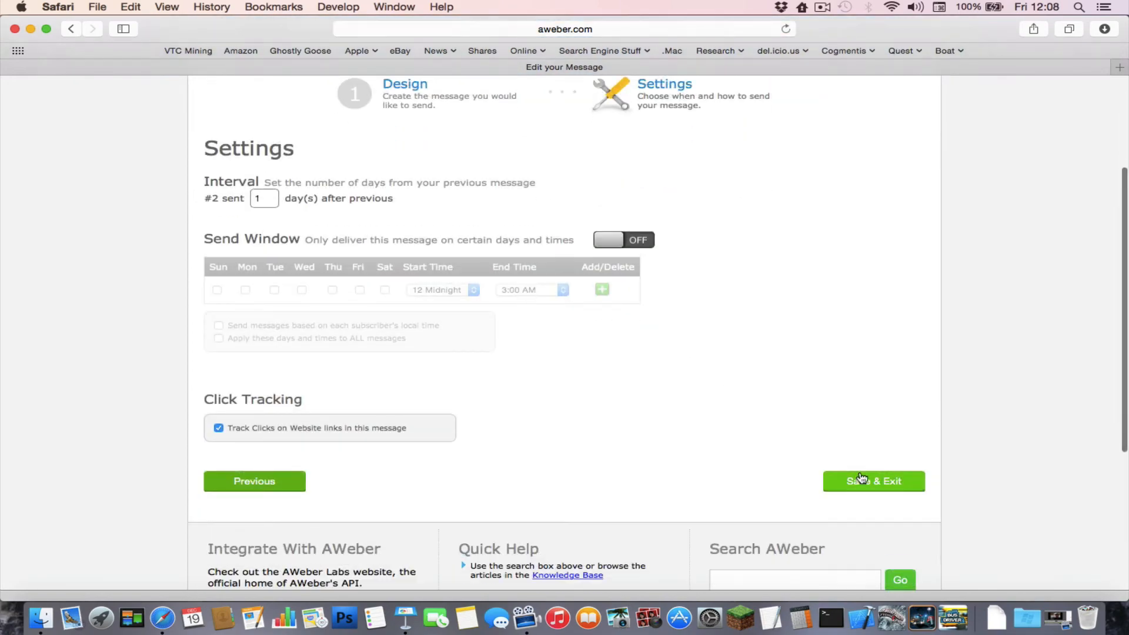
left_click(862, 479)
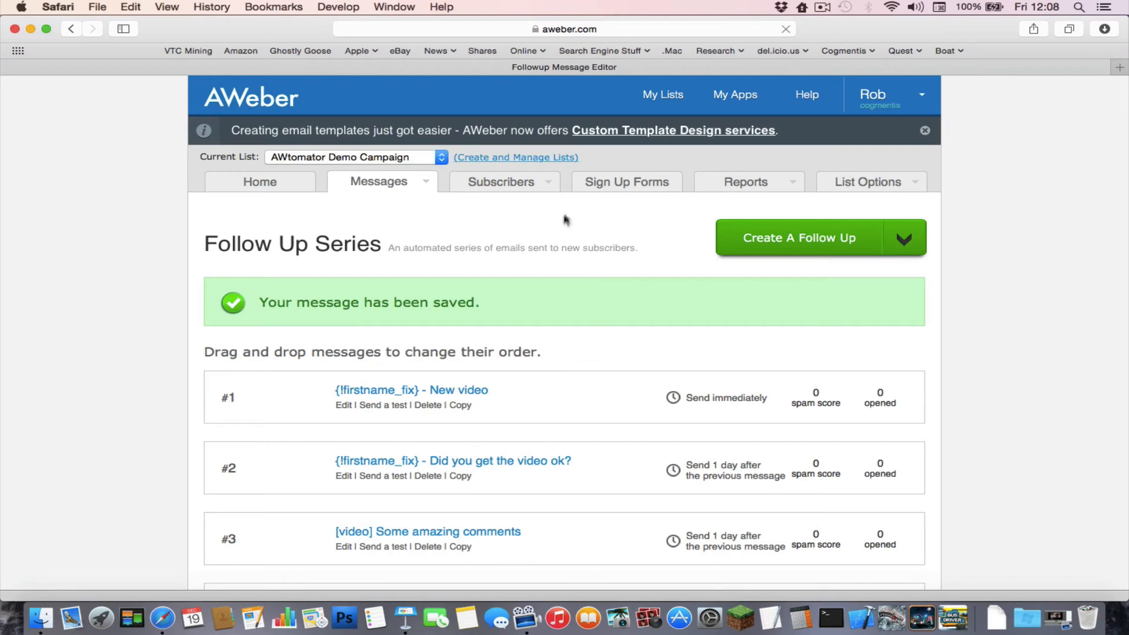
Step: Return to AWtomator, activate the new link event, and check Demo Link Event in the events list
key("super+grave")
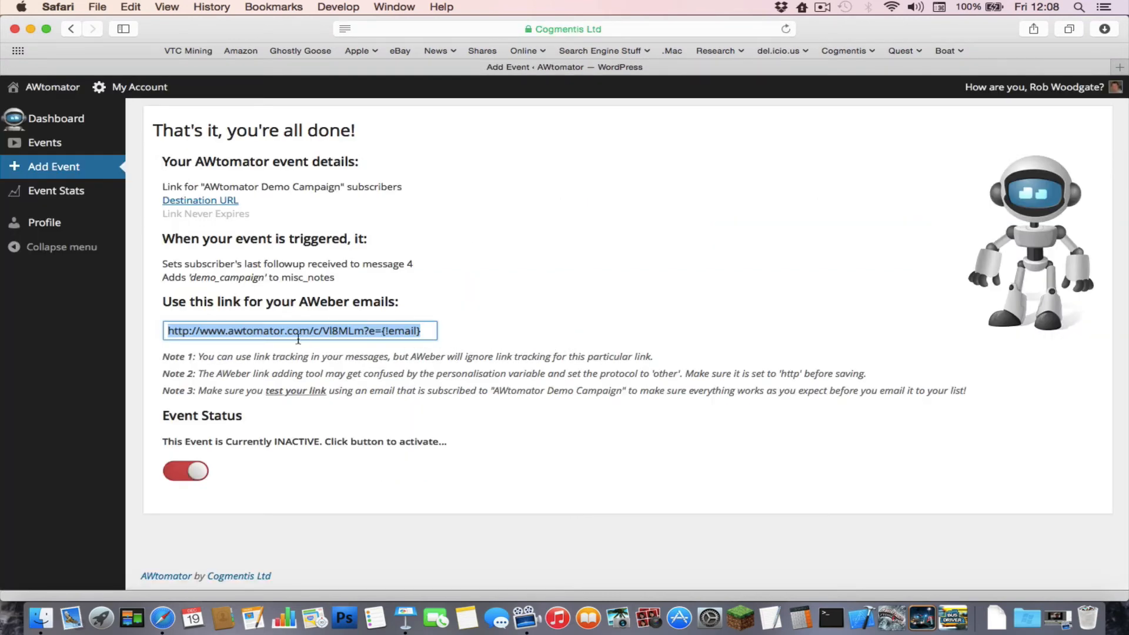
left_click(188, 474)
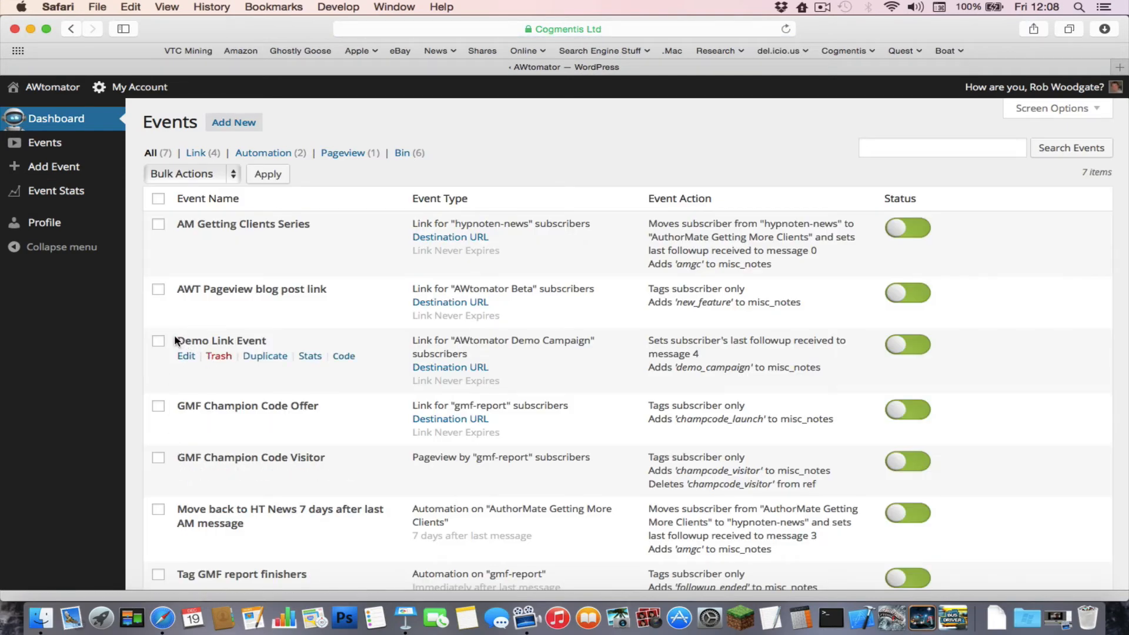
left_click_drag(176, 338, 303, 370)
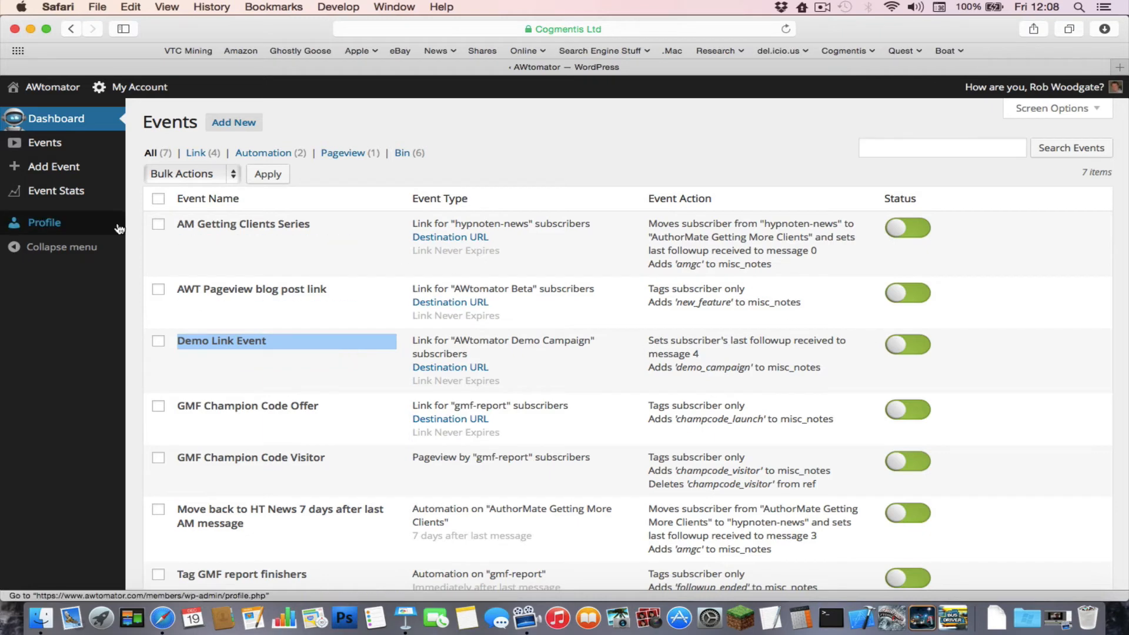
Step: Check the Auto stage in the Keynote campaign diagram, and start a new AWtomator event named "Demo Automation Didn't Click"
key("super+Tab")
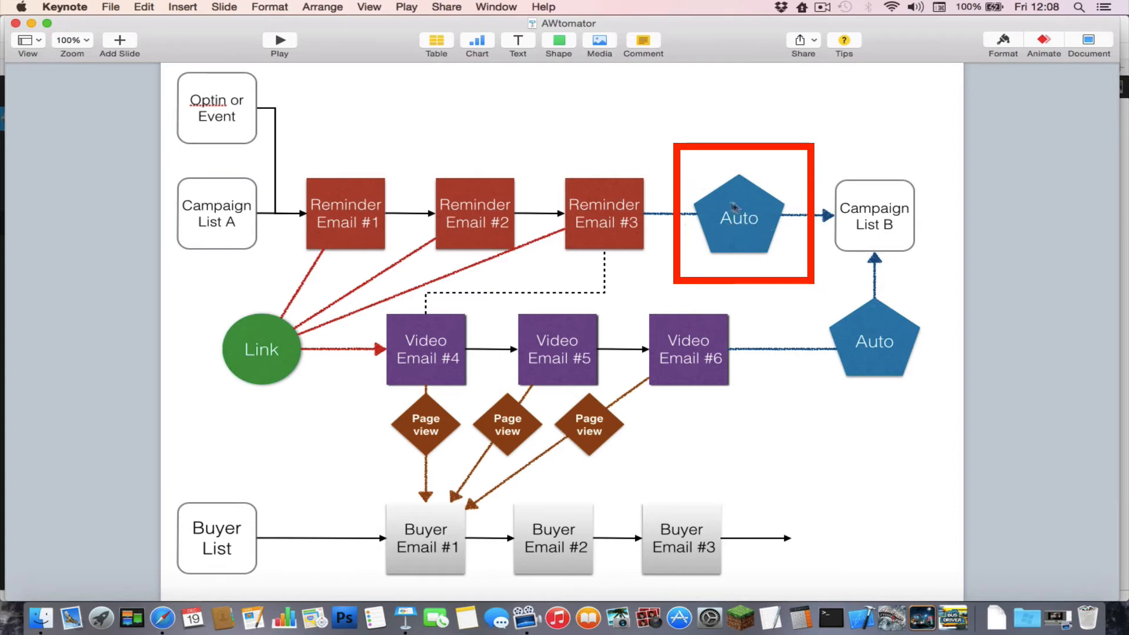
key("super+Tab")
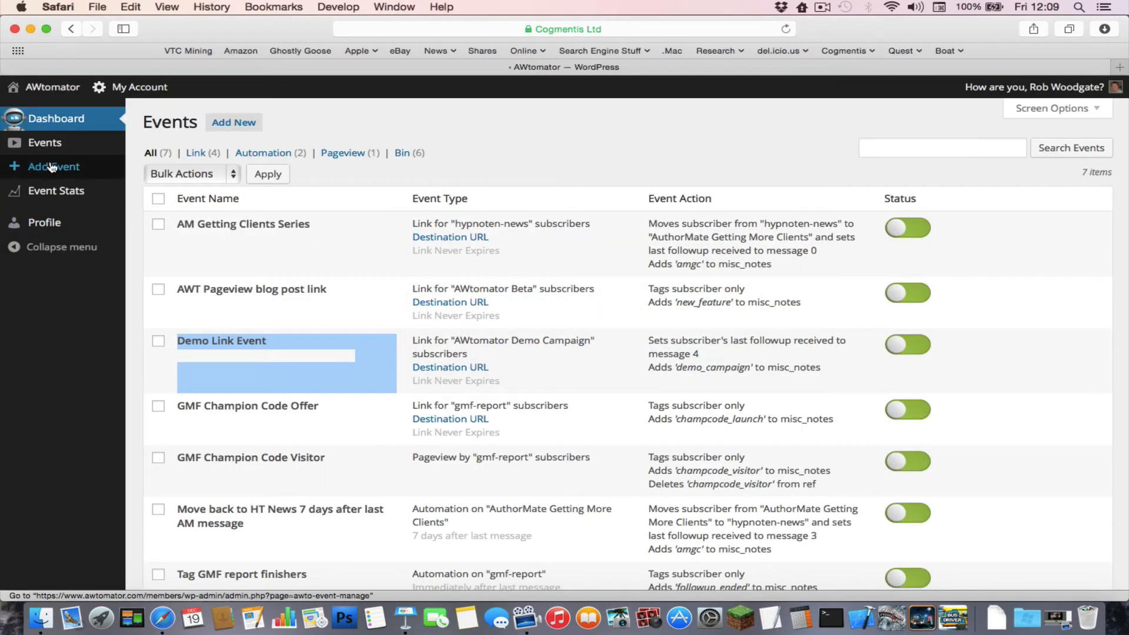
left_click(54, 169)
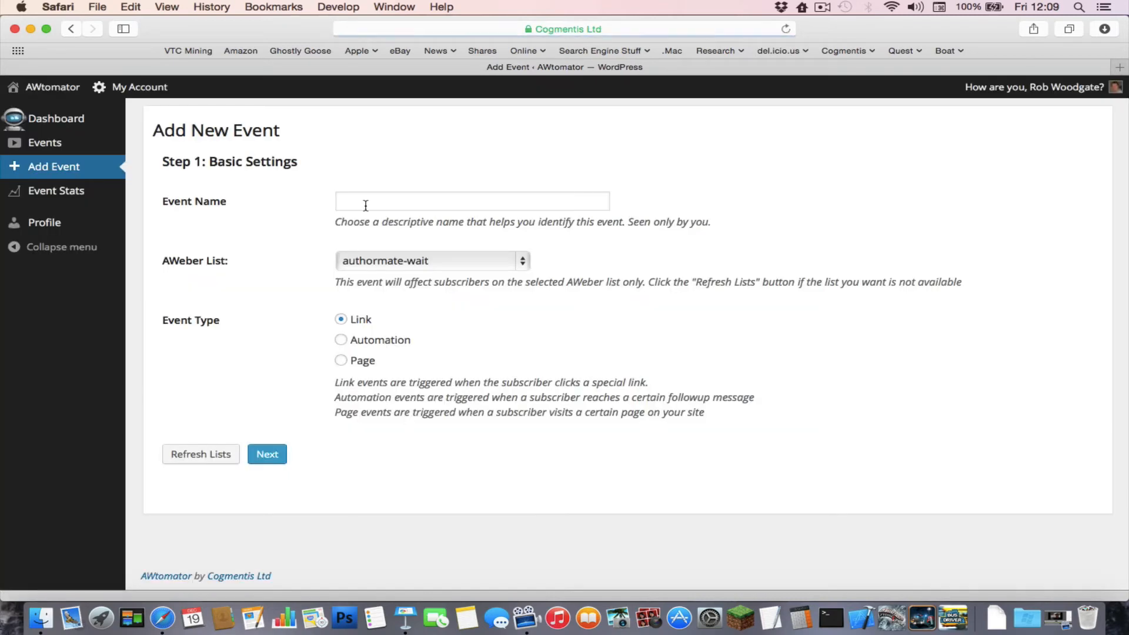
left_click(365, 202)
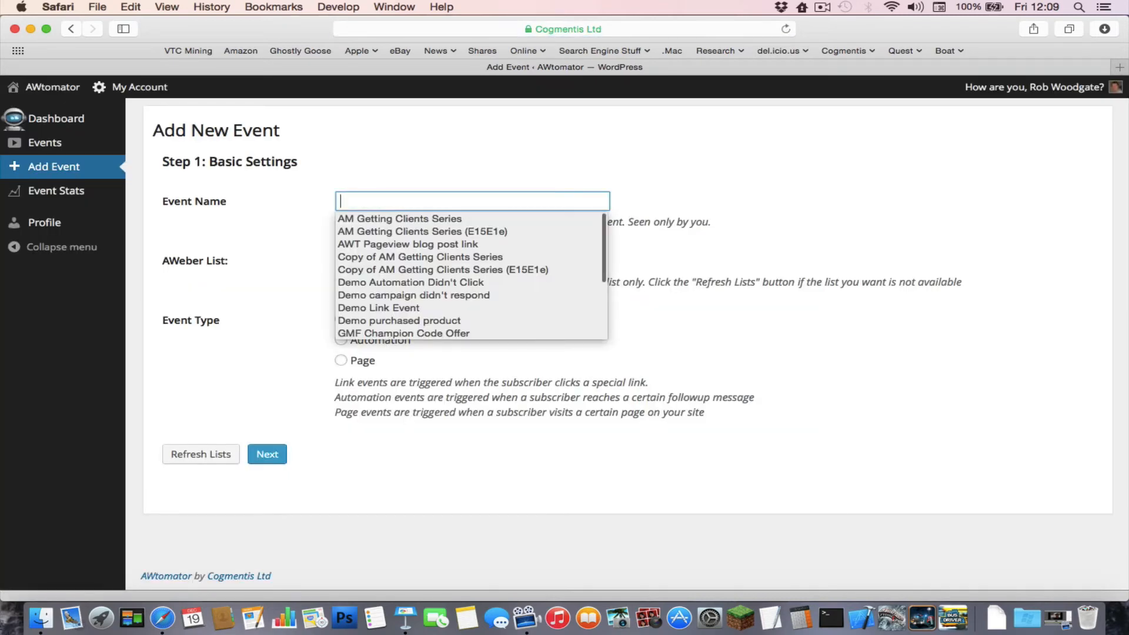
type("Demo Link Event")
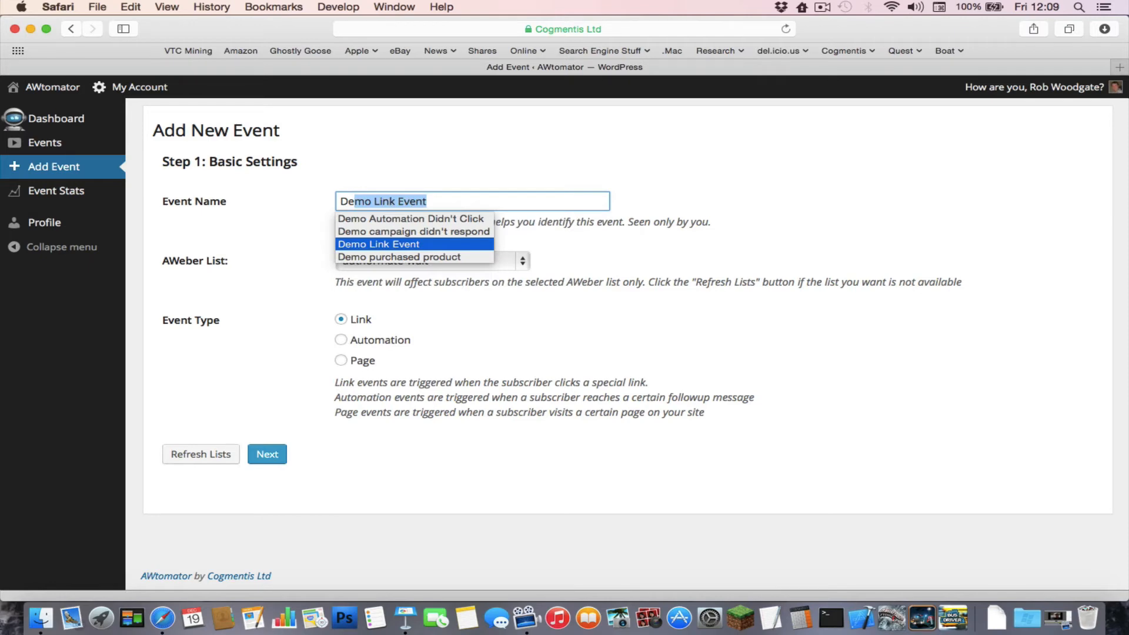
key("Up")
key("Up")
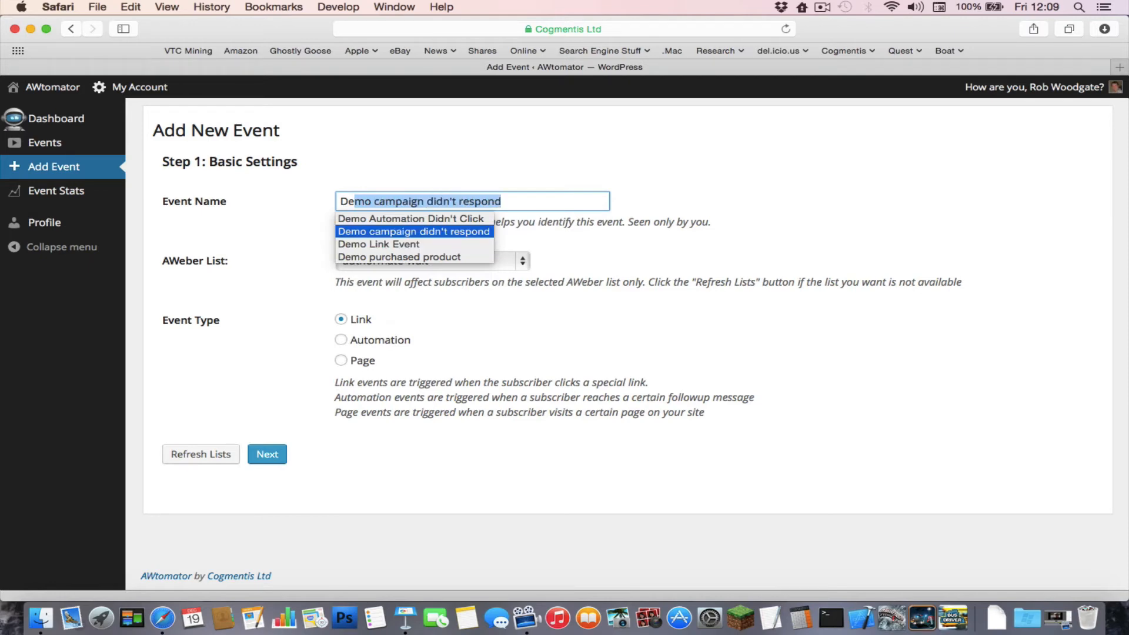
key("Tab")
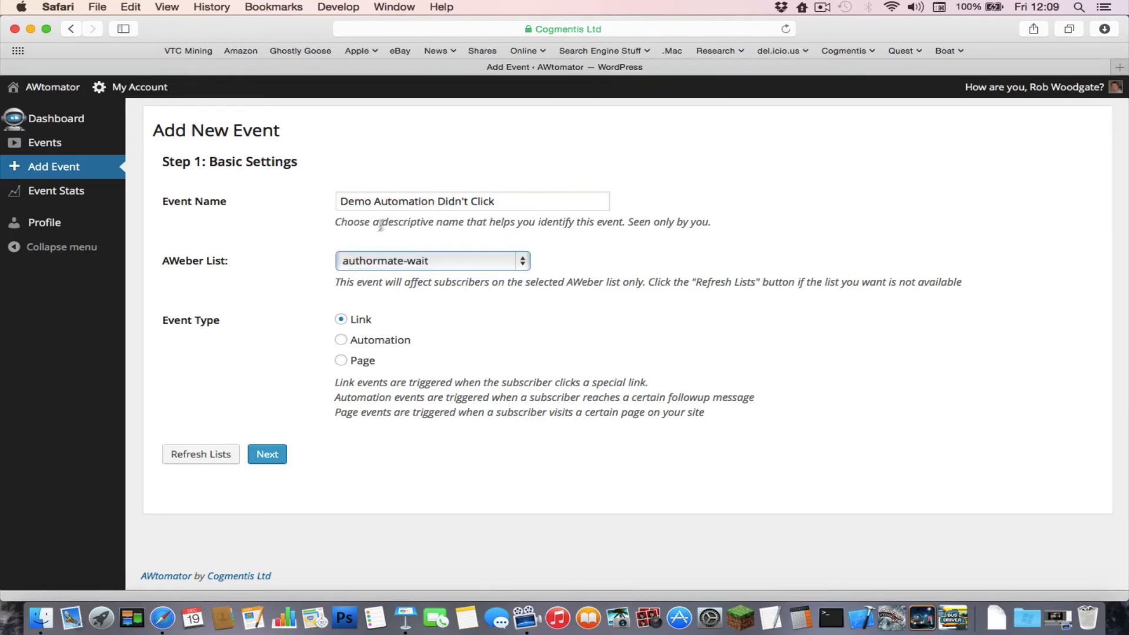
Step: Assign the event to the AWtomator Demo Campaign list, make it an Automation event, and continue to its trigger settings
left_click(404, 262)
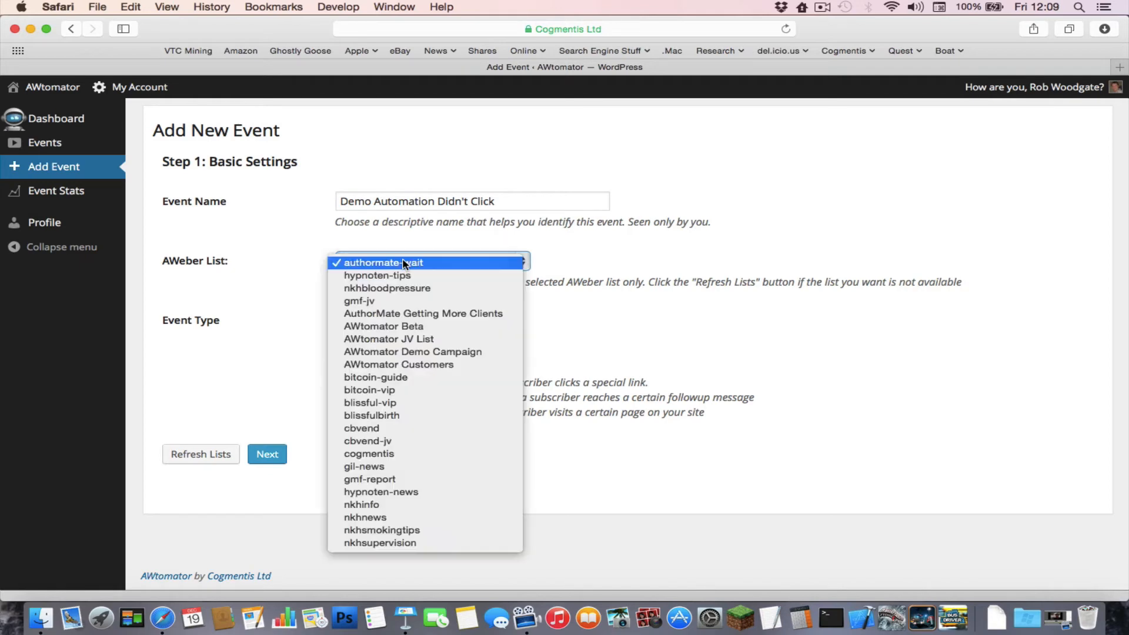
left_click(424, 352)
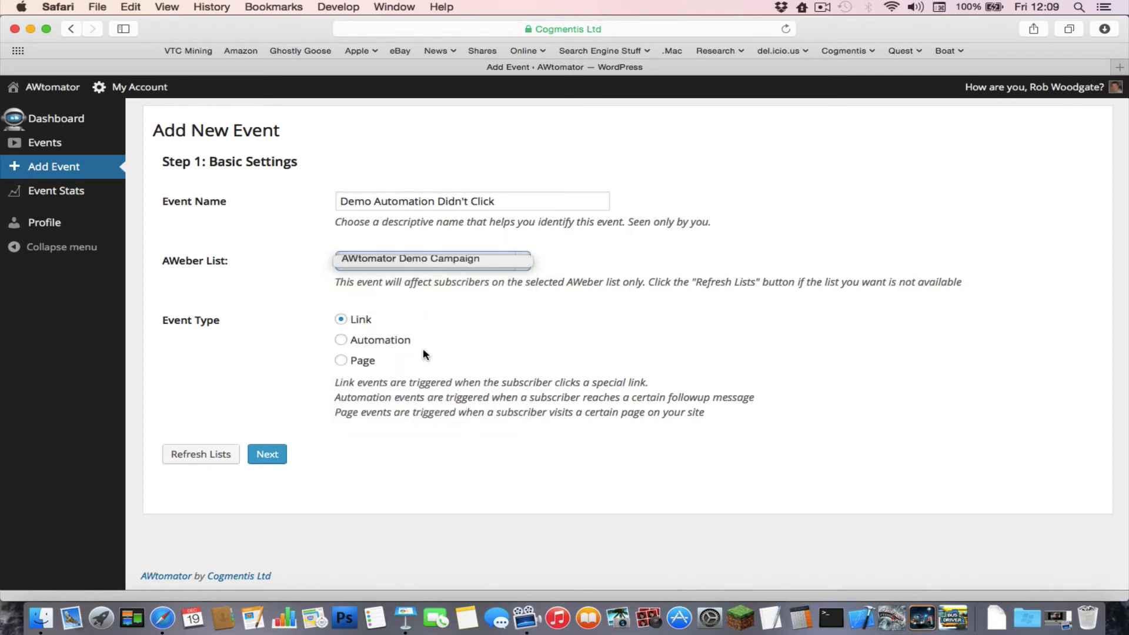
left_click(386, 345)
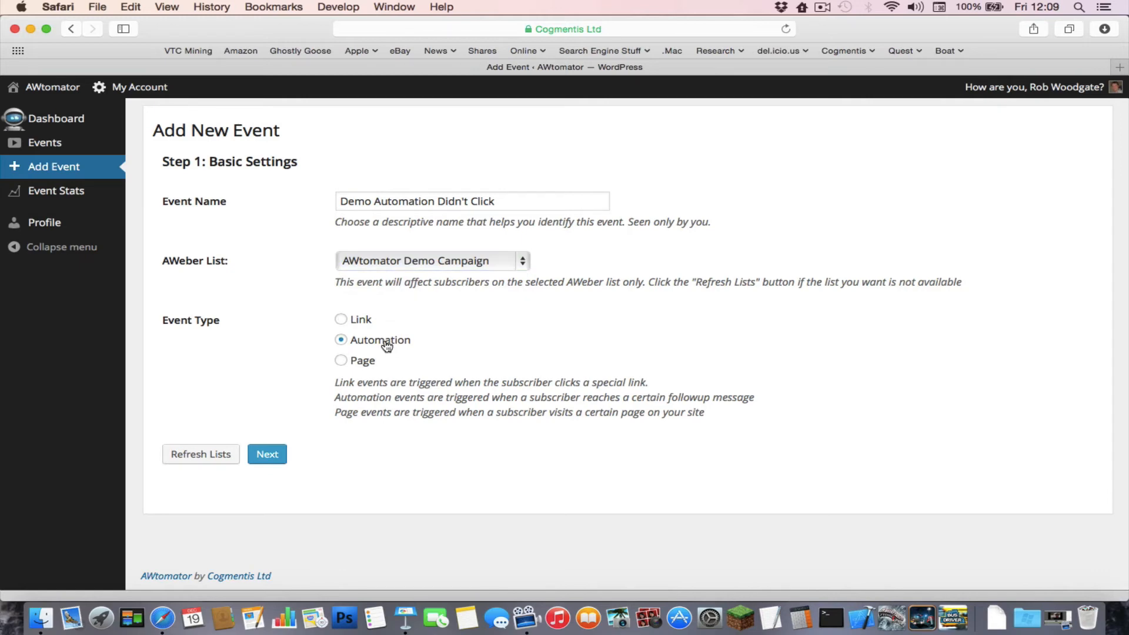
left_click(268, 459)
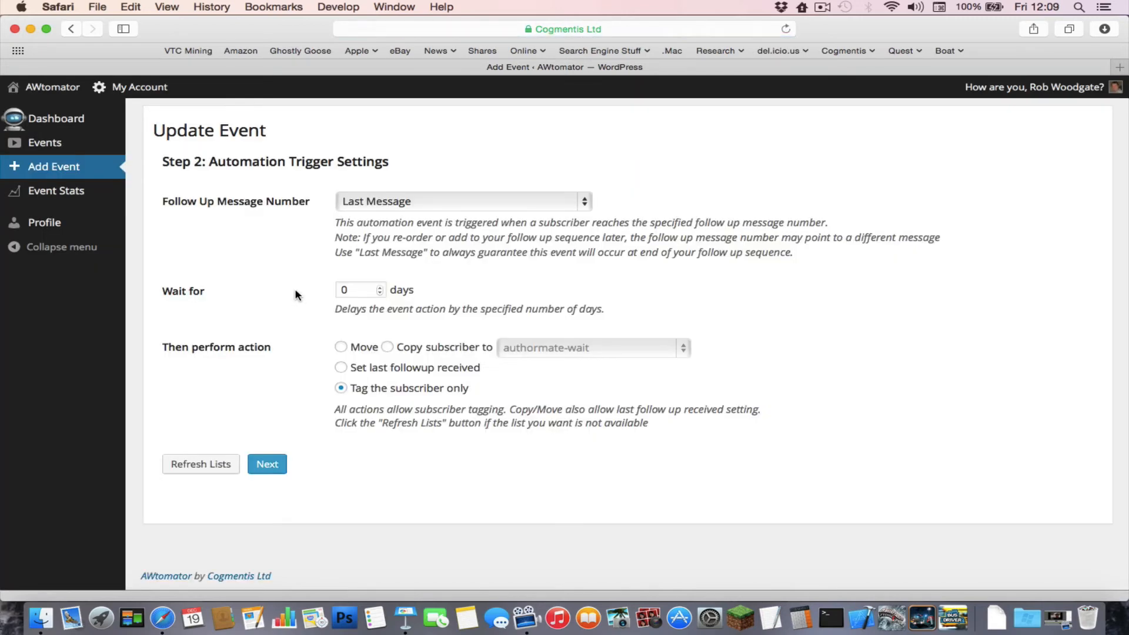
Step: Trigger the automation on follow-up message "3 - [video] Some amazing comments" with a wait of 7 days
triple_click(319, 160)
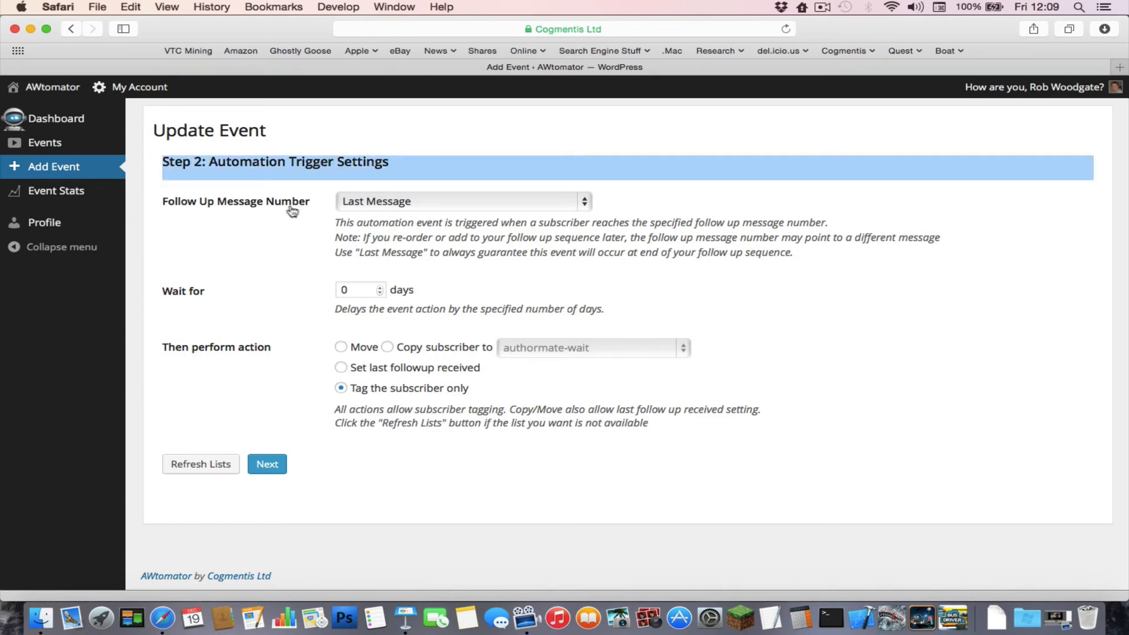
left_click(387, 204)
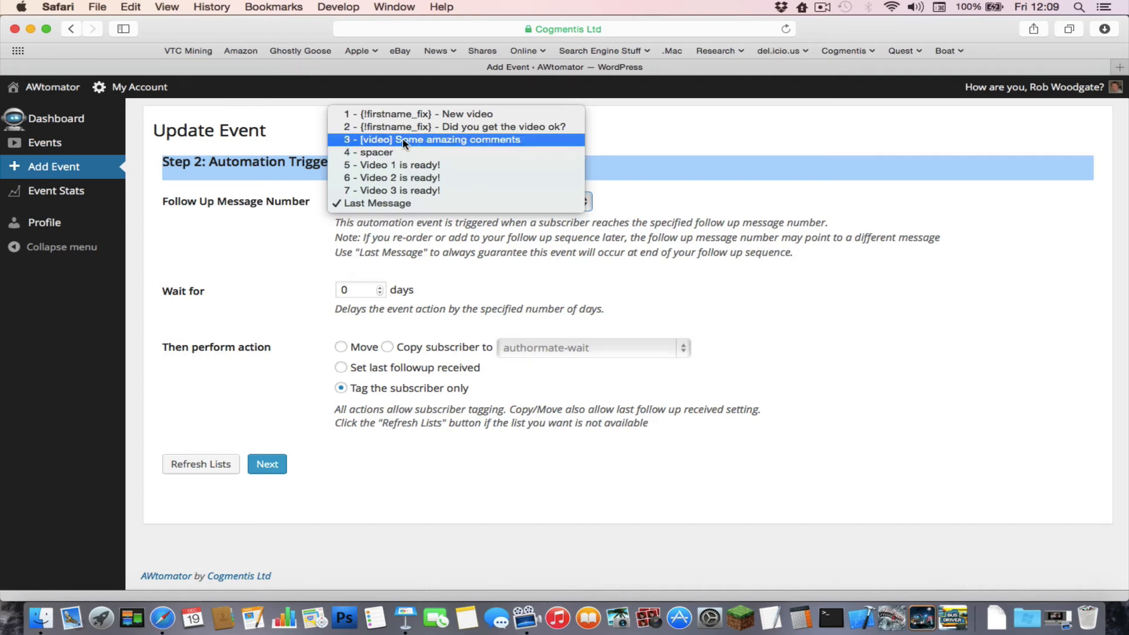
left_click(445, 140)
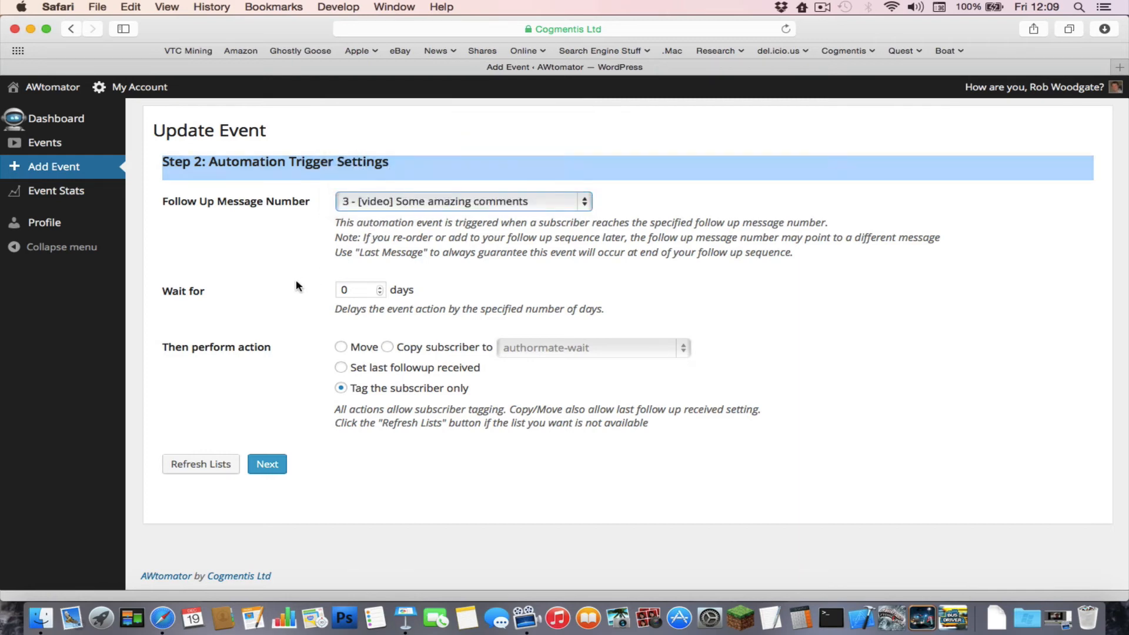
left_click_drag(357, 291, 334, 290)
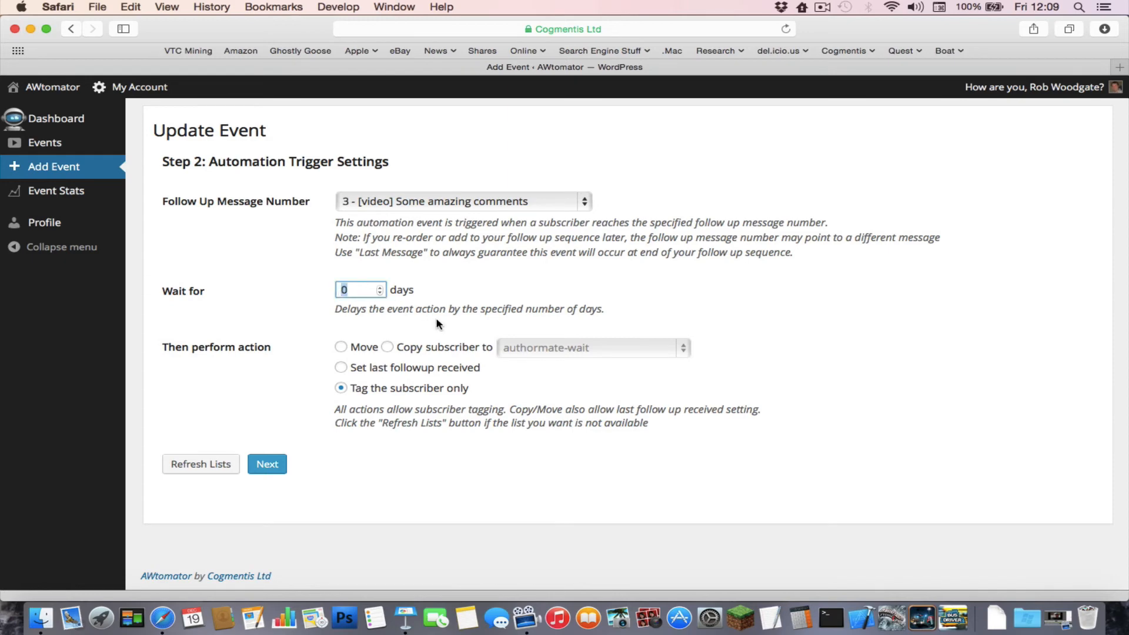
type("7")
left_click(321, 288)
Step: Set the event action to move the subscriber to the AWtomator Beta list, and continue to the other action settings
left_click(341, 347)
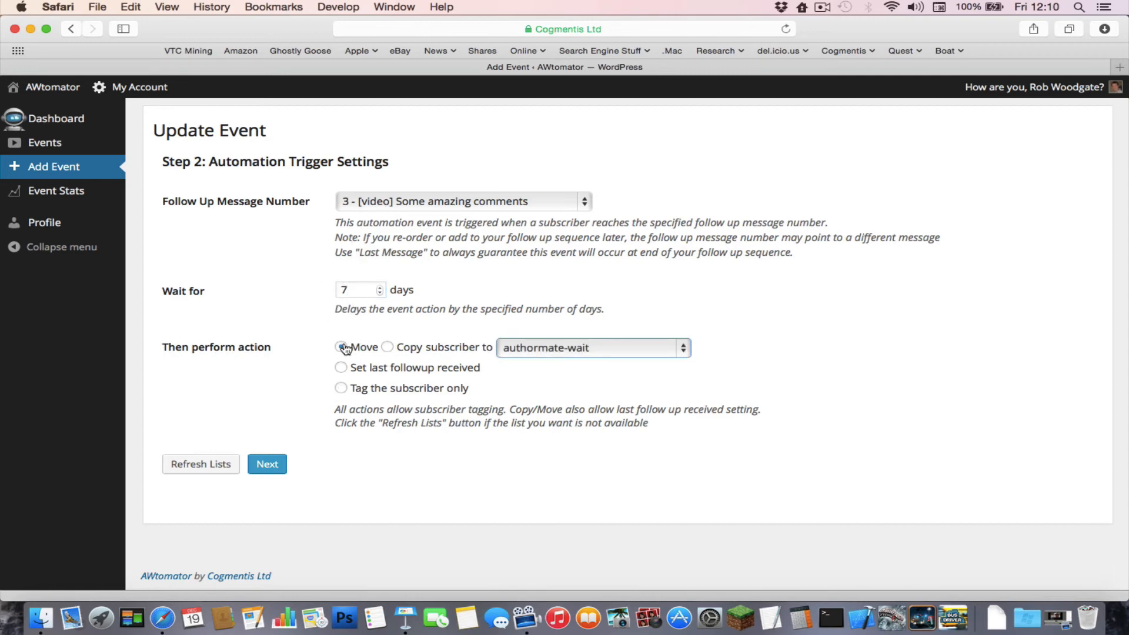
left_click(542, 348)
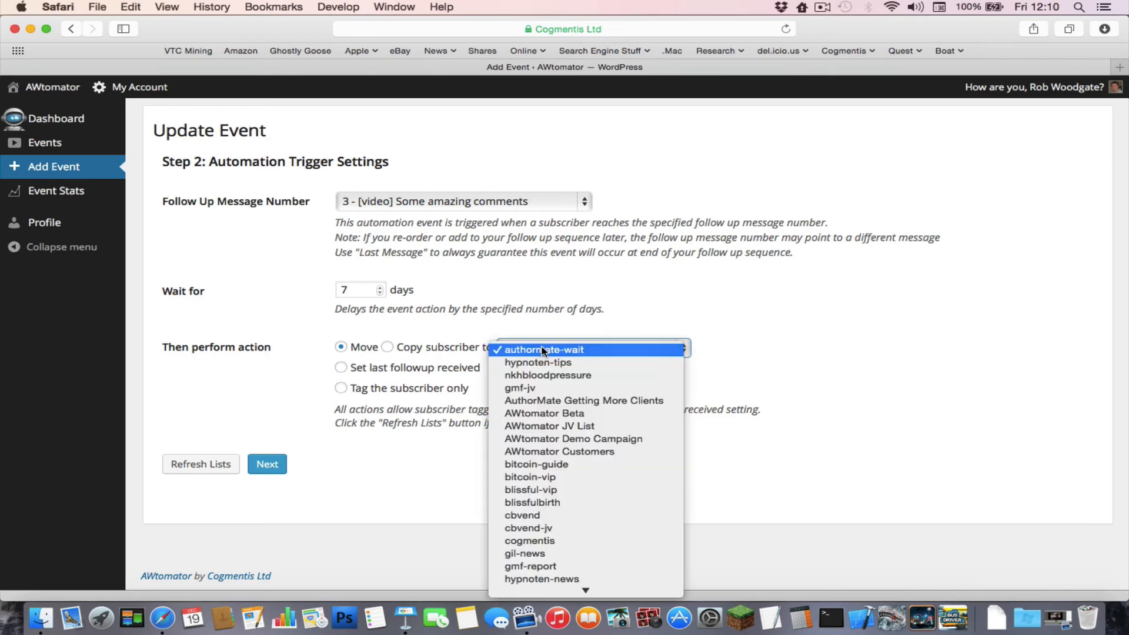
left_click(606, 417)
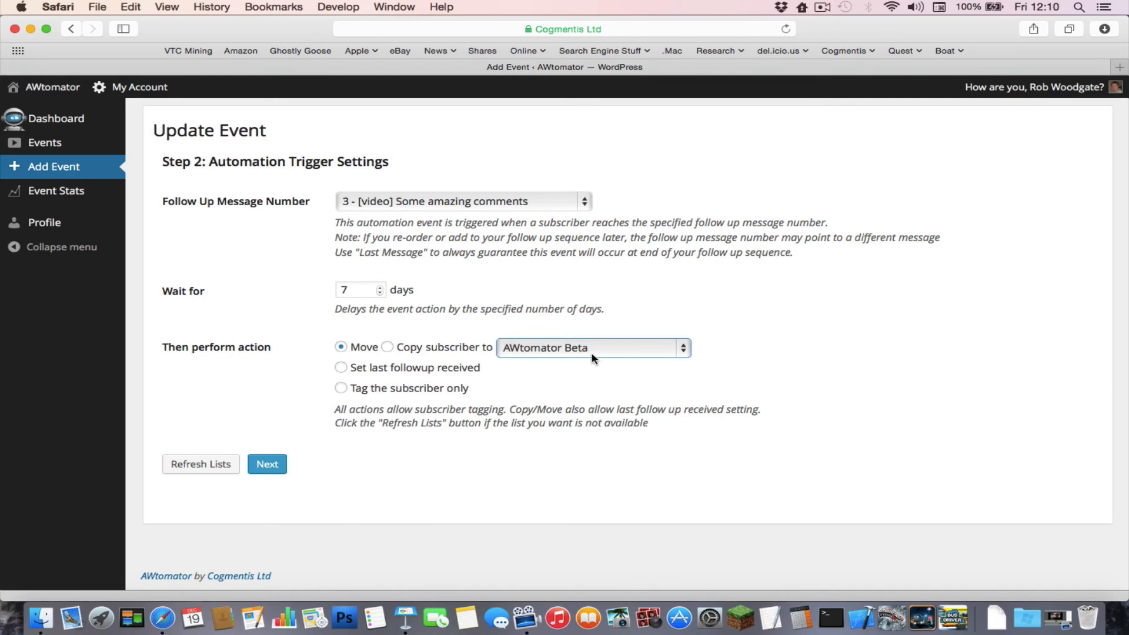
left_click(271, 466)
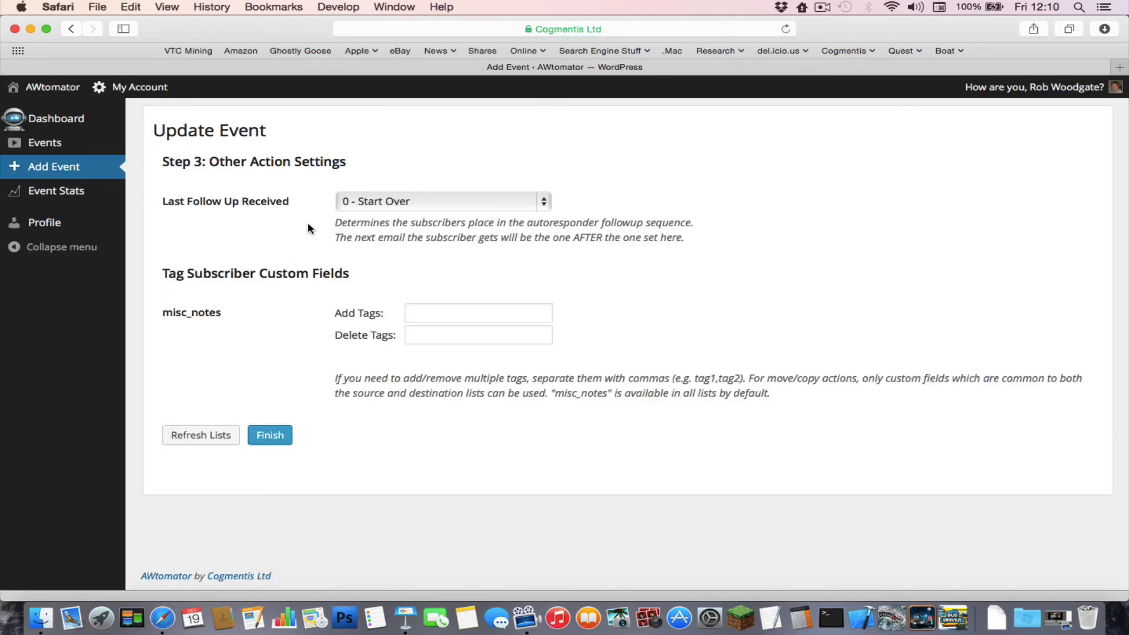
Step: Choose "0 - Start Over" as the last follow-up received for the moved subscriber
left_click(392, 202)
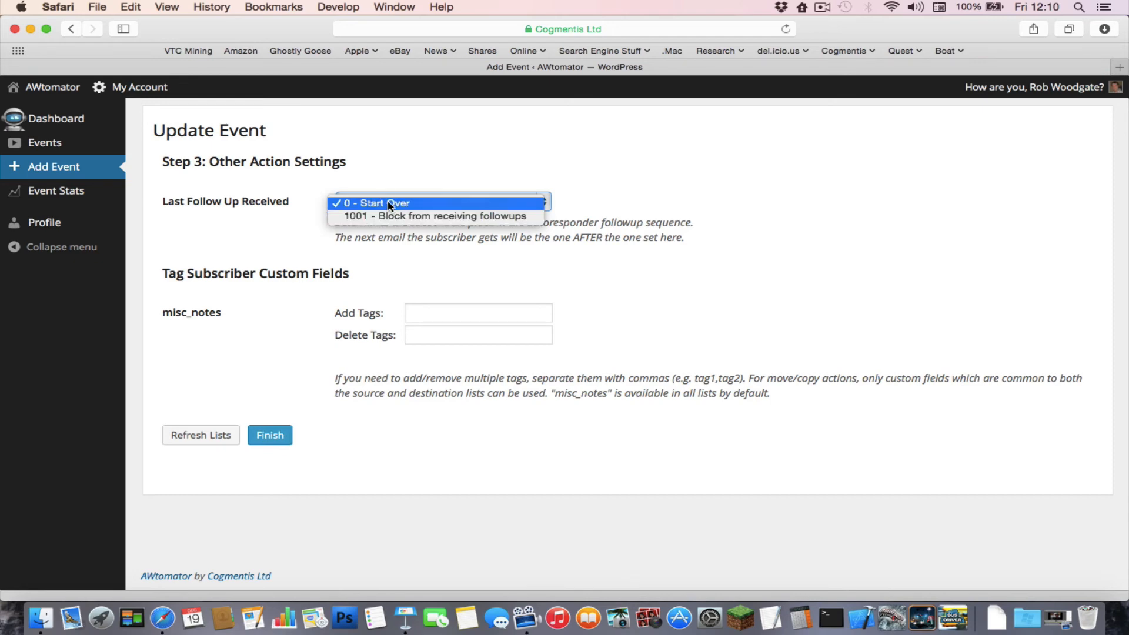
left_click(388, 203)
left_click(354, 202)
left_click(361, 205)
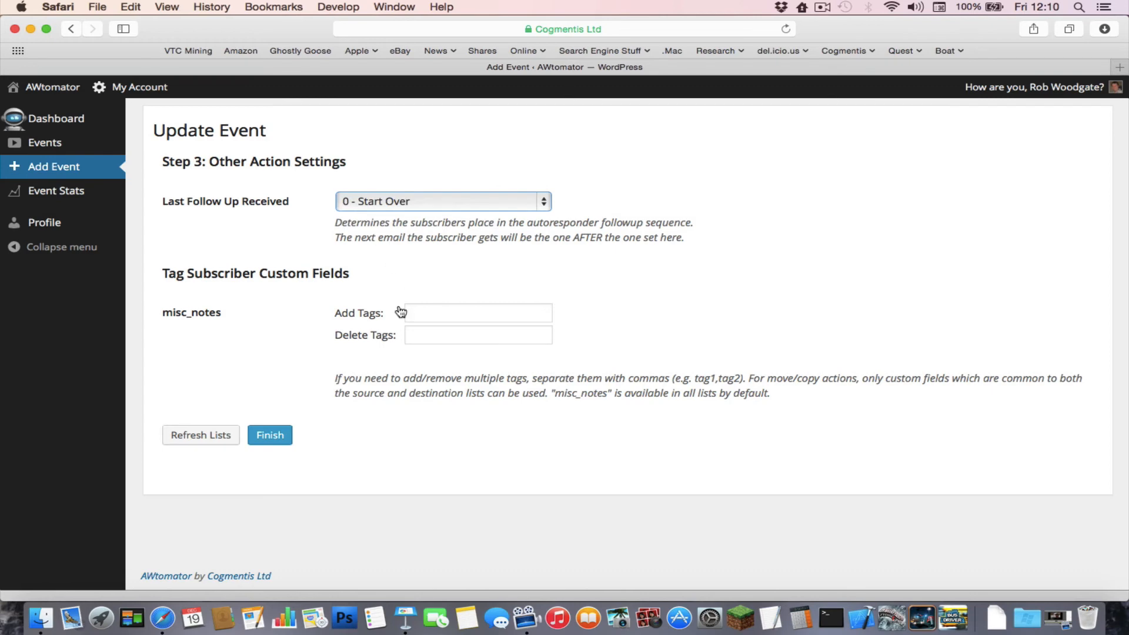
Step: Add the tag demo_noclick to the misc_notes field, then finish and activate the automation event
left_click(476, 315)
type("demo_campaign")
key("Right")
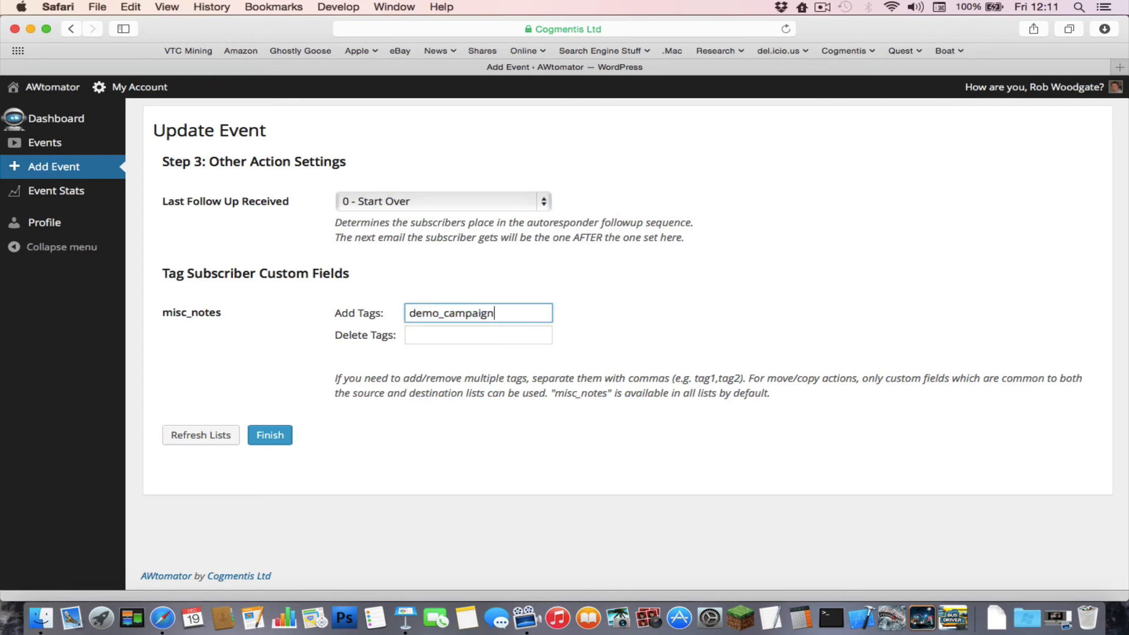
key("super+a")
type("did")
type("mo_")
type("nb")
type("oclick")
left_click(269, 439)
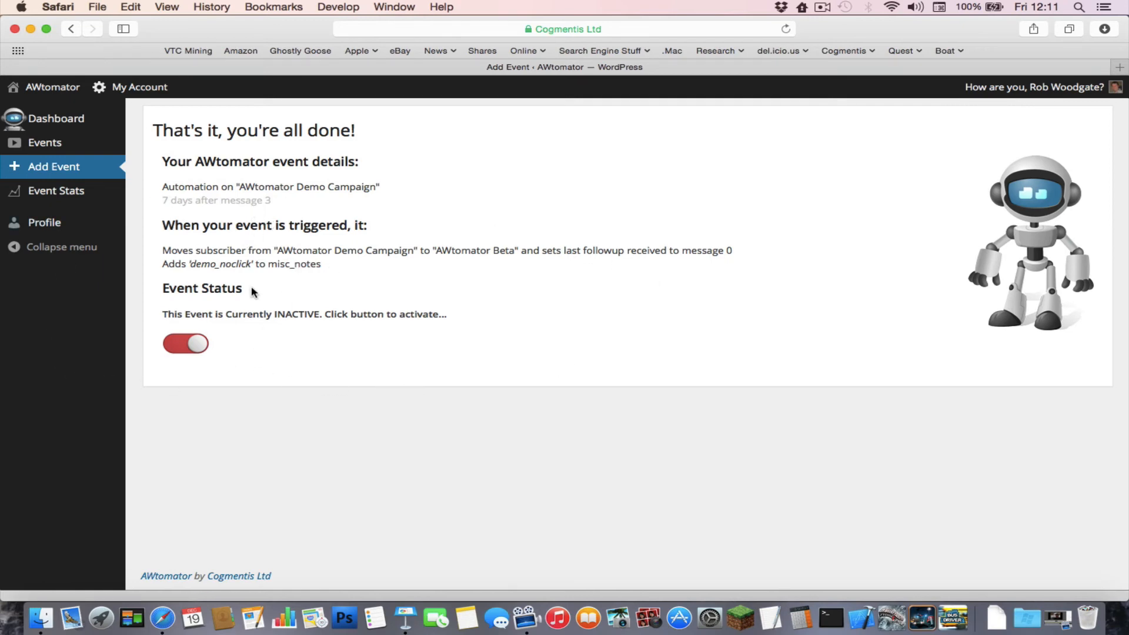
left_click(180, 347)
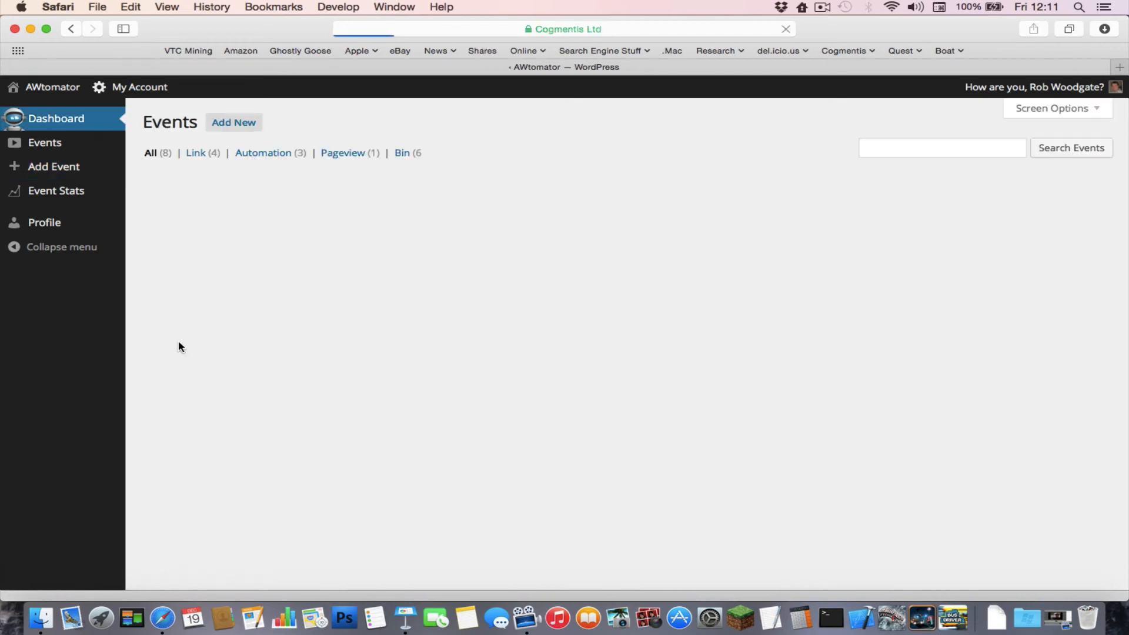
Step: Check the Page view stages in the Keynote campaign diagram, and start a new AWtomator event named "Demo Purchased product"
key("super+Tab")
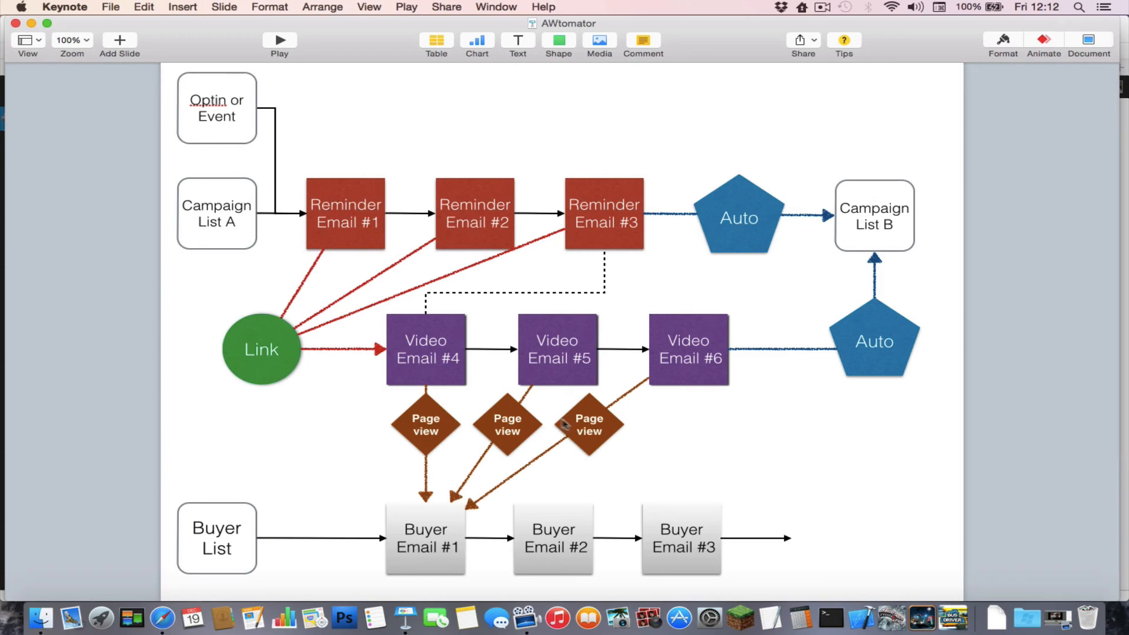
key("super+Tab")
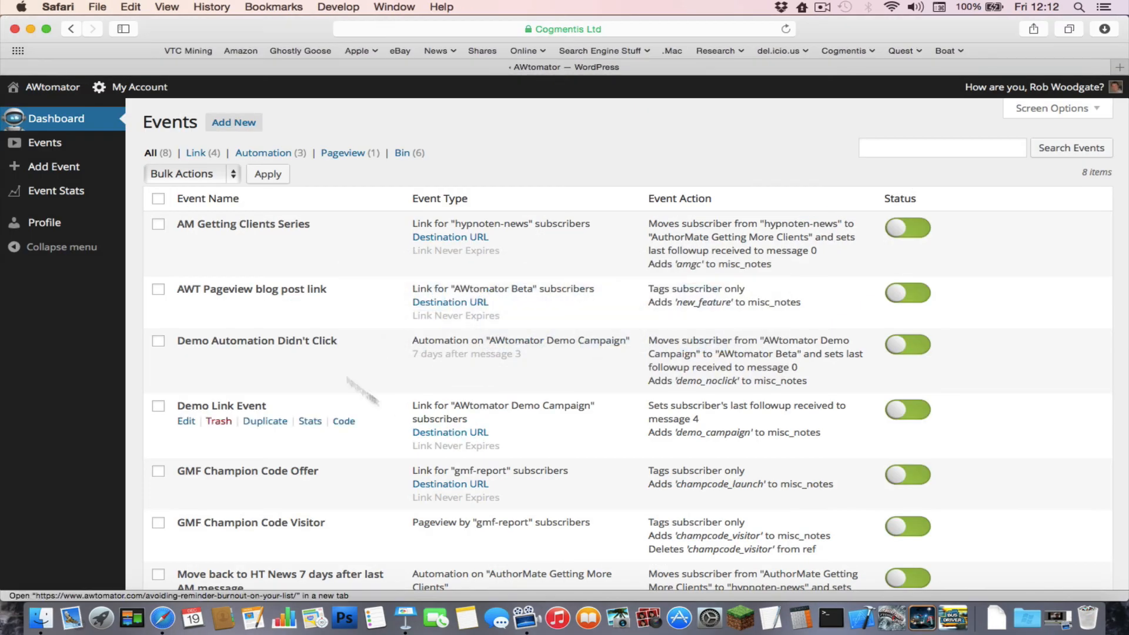
left_click(61, 173)
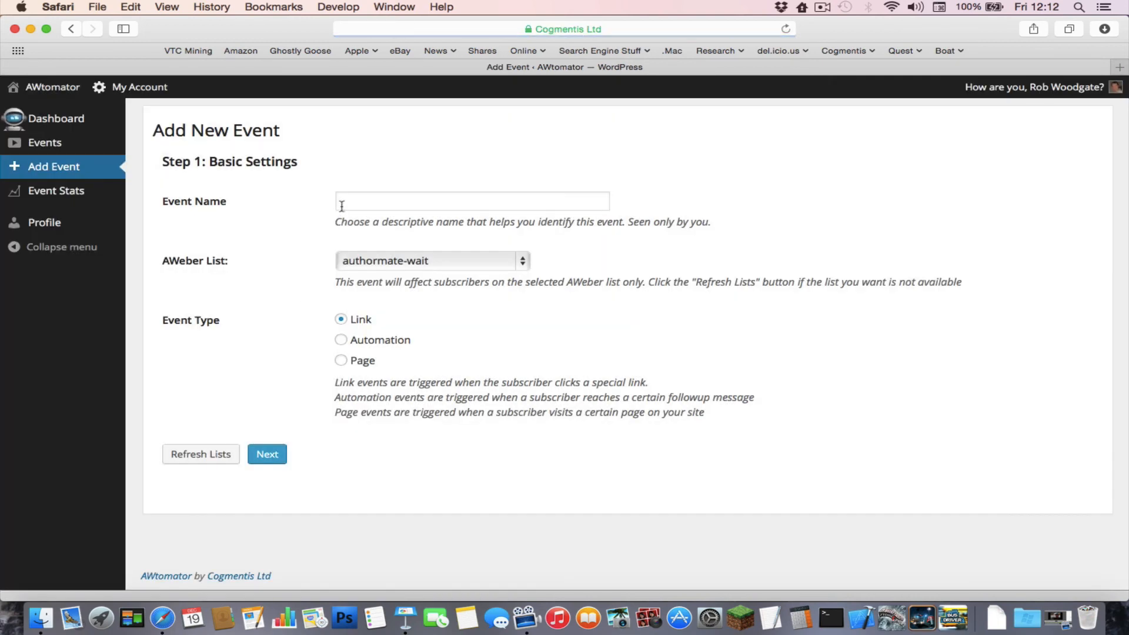
left_click(353, 203)
type("Demo p")
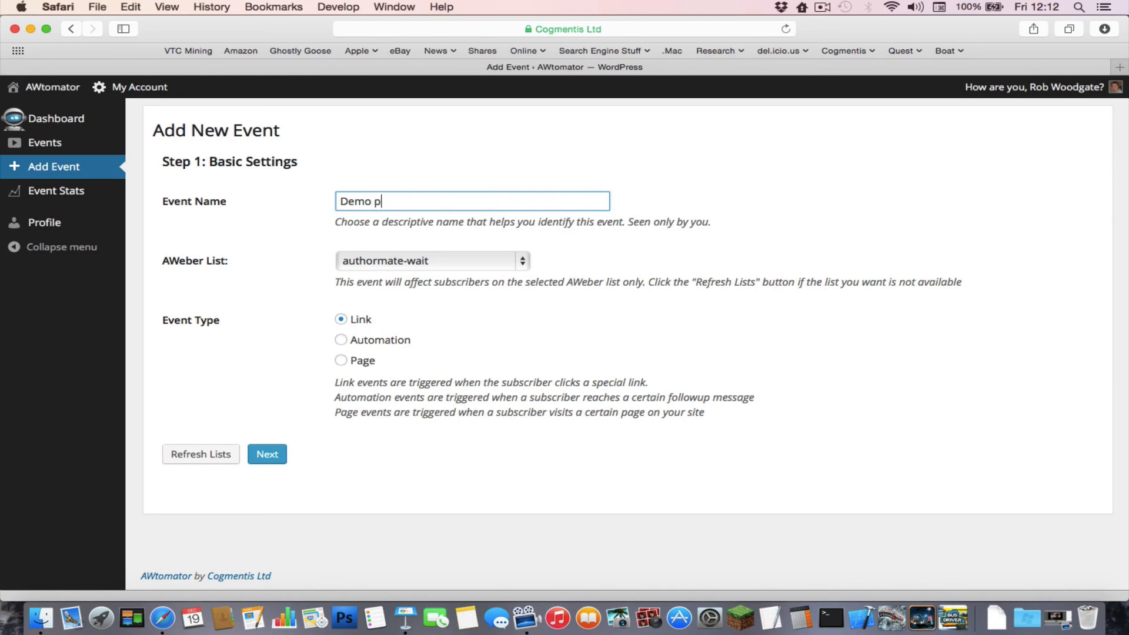
key("BackSpace")
type("uP")
key("Tab")
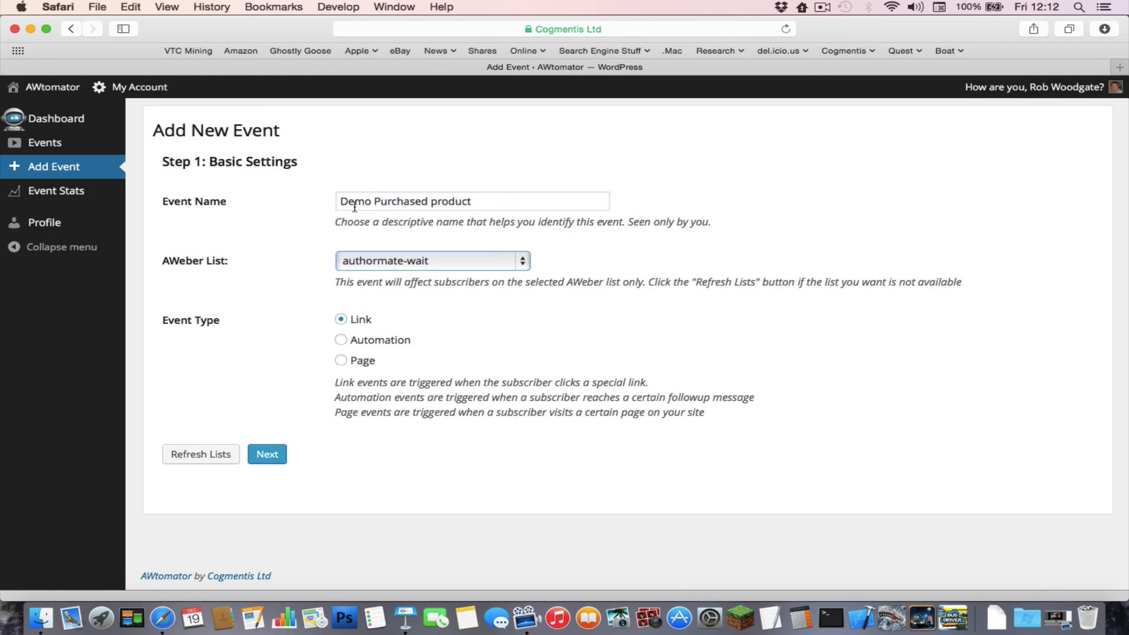
Step: Assign the event to the AWtomator Demo Campaign list, make it a Page event, and continue to its trigger settings
left_click(371, 261)
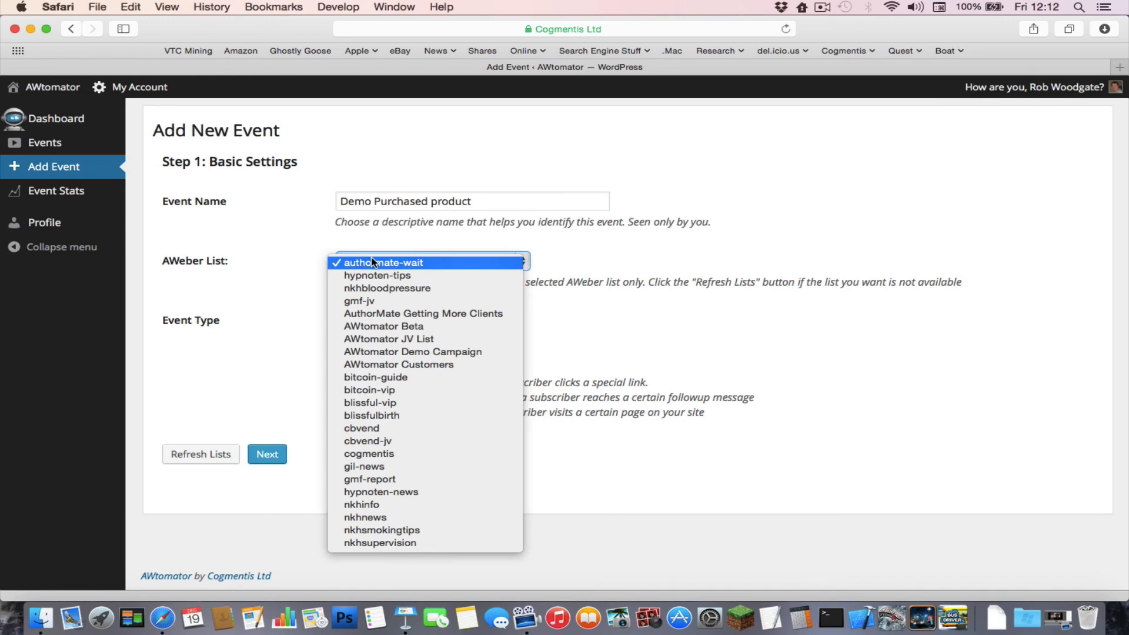
left_click(411, 352)
left_click(362, 361)
left_click(271, 453)
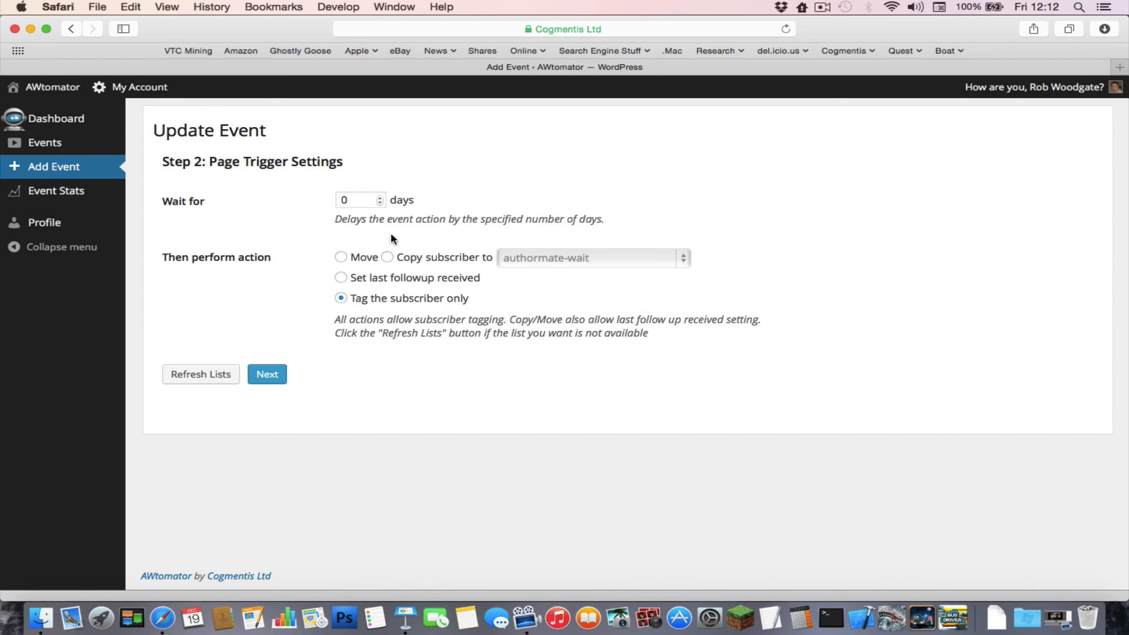
Step: Set the page event's action to move the subscriber to the AWtomator Customers list, and continue to the other action settings
left_click(342, 258)
left_click(524, 259)
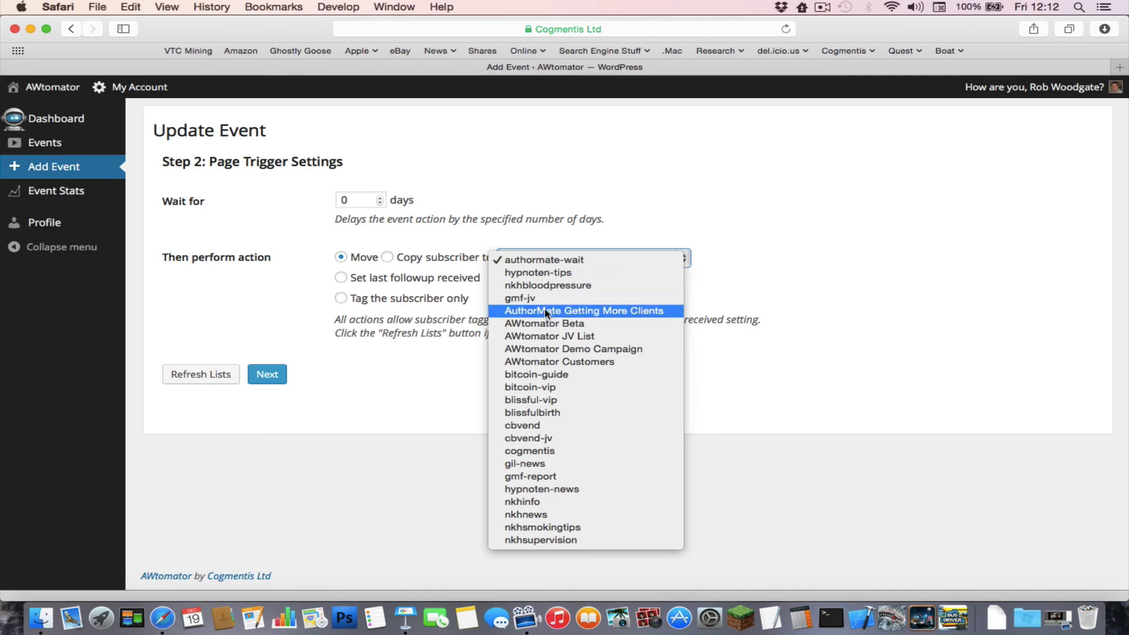
left_click(555, 361)
left_click(272, 376)
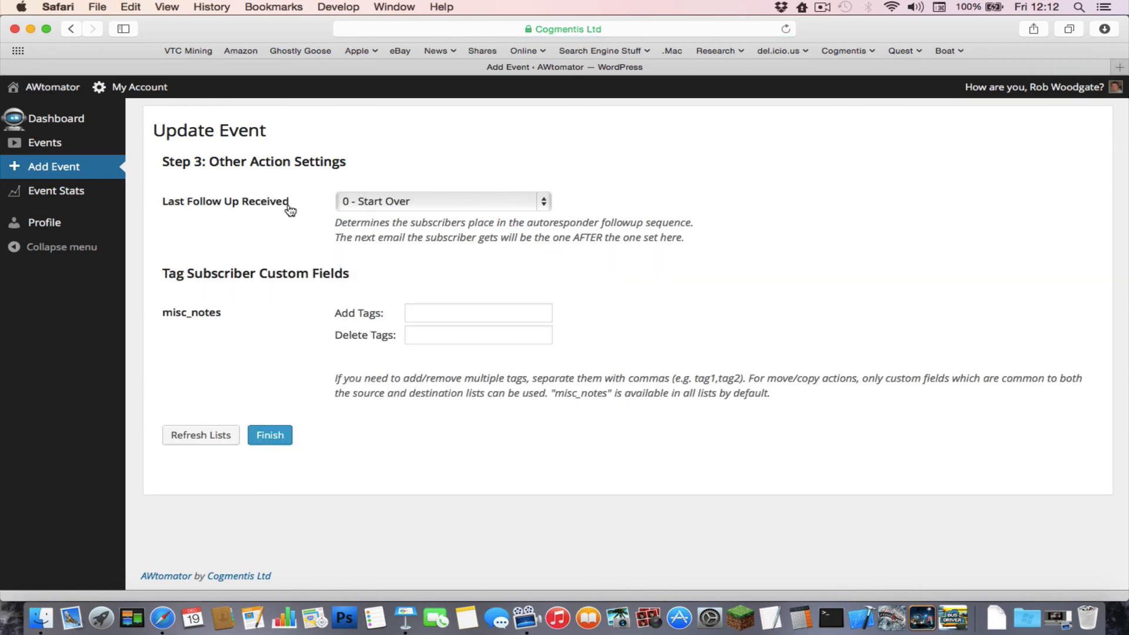
Step: Choose "0 - Start Over" as the last follow-up received and add the tag demo_purchase to misc_notes
left_click(392, 203)
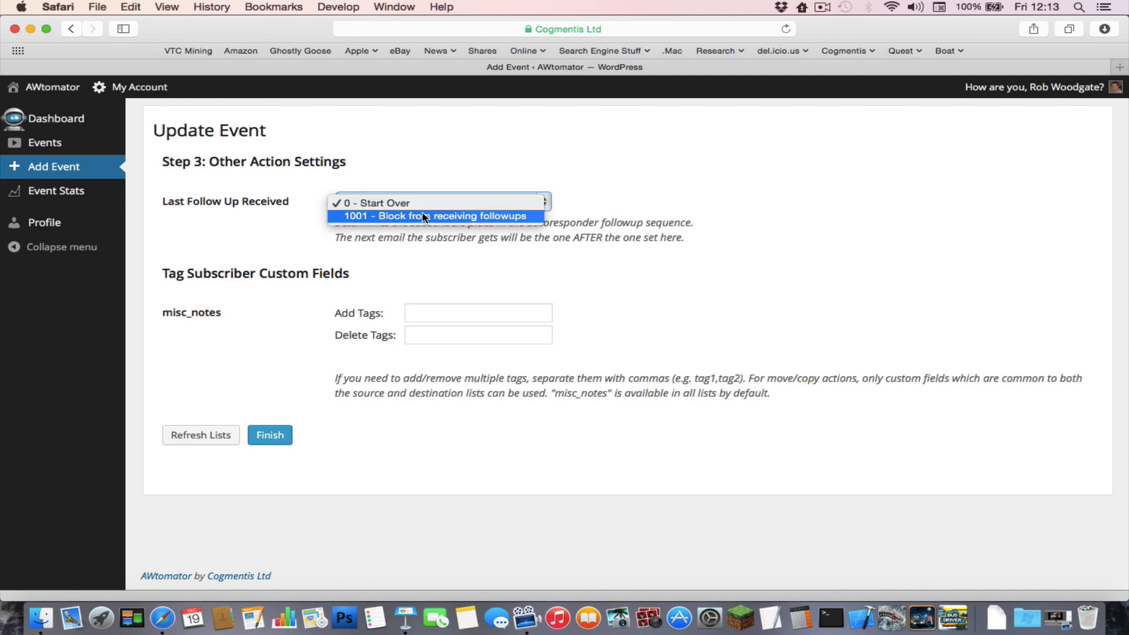
left_click(411, 201)
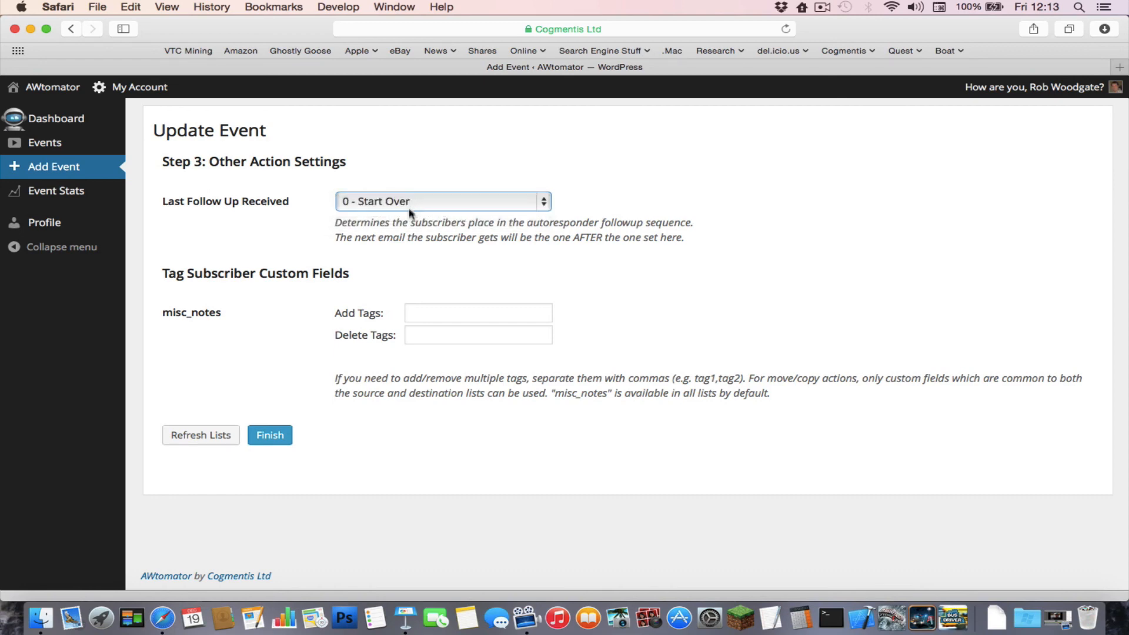
left_click(412, 313)
type("demo_pu")
key("Tab")
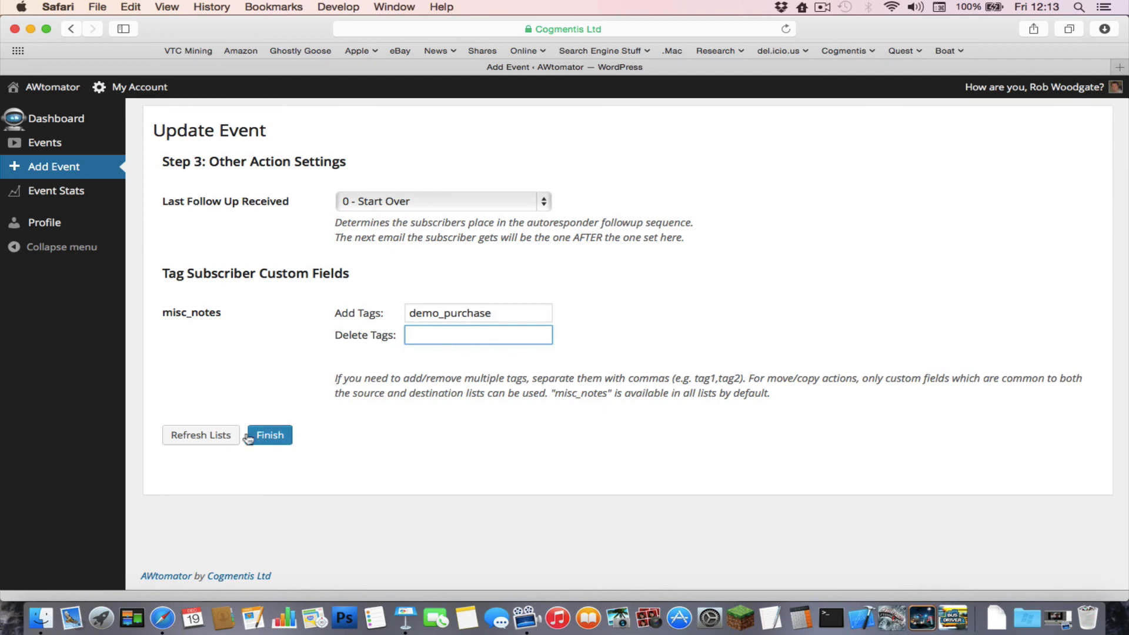
Step: Finish the page event, select its landing page code for reference, and activate the event
left_click(270, 440)
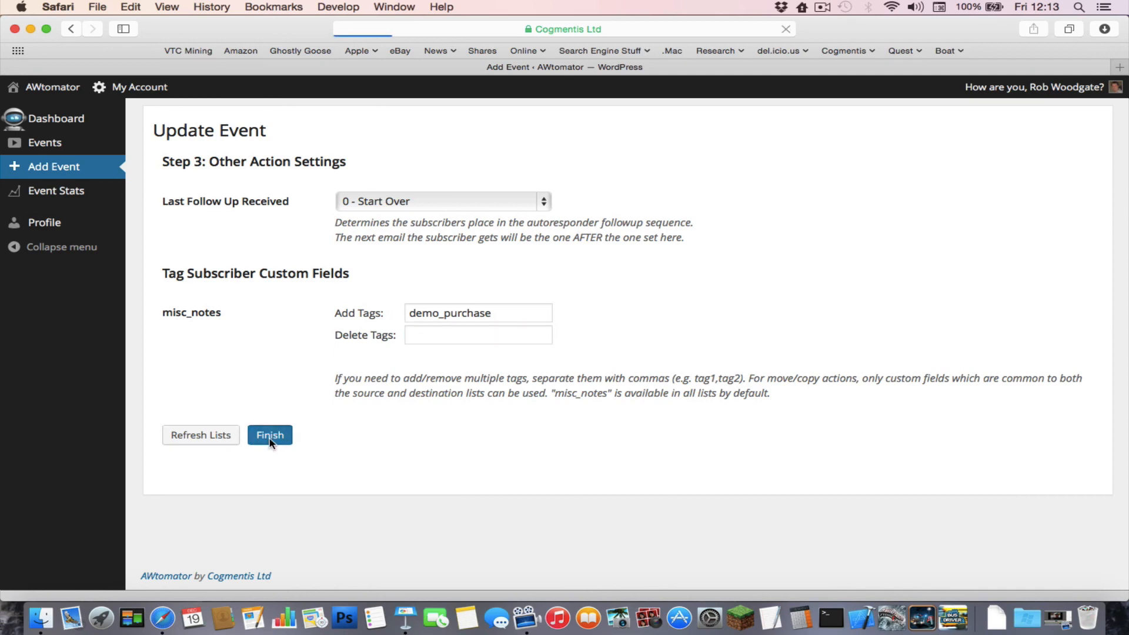
left_click(261, 318)
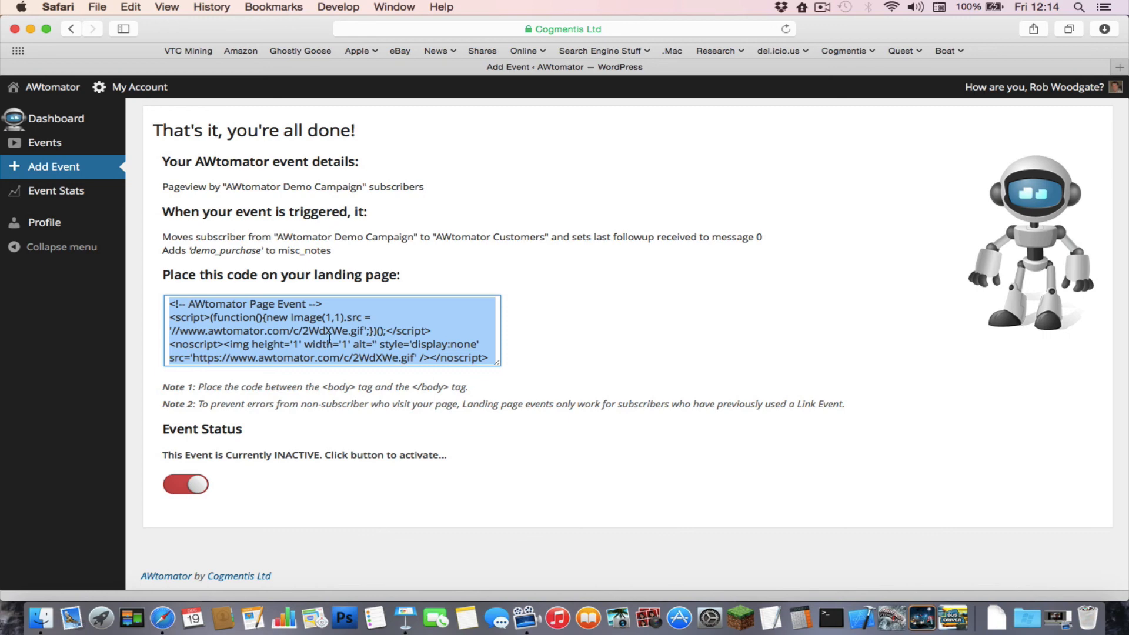
left_click(184, 488)
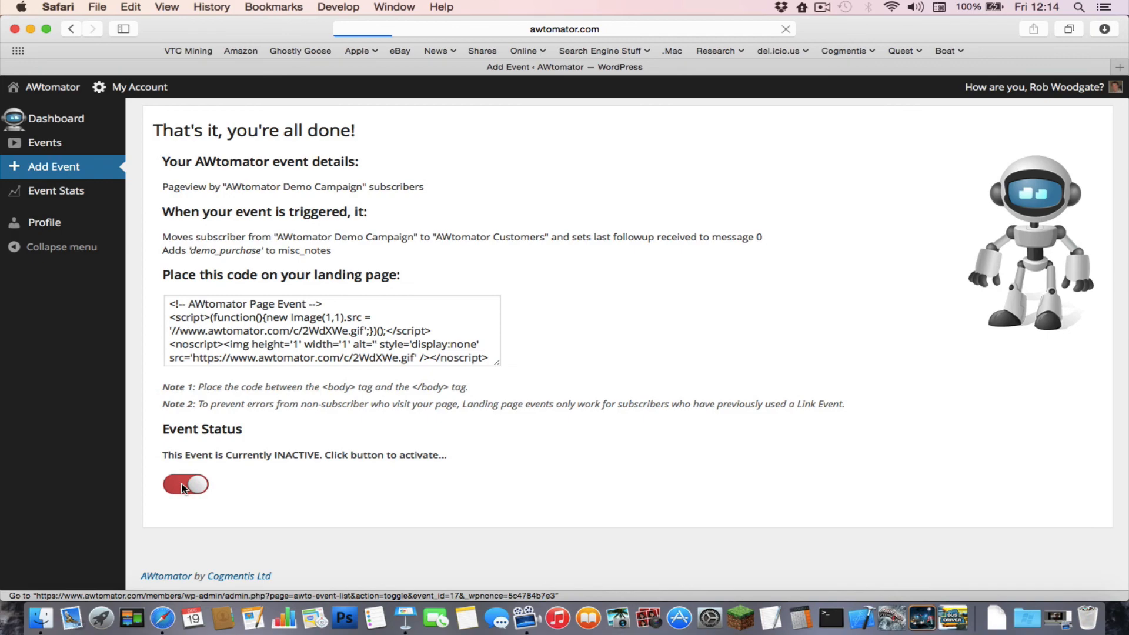